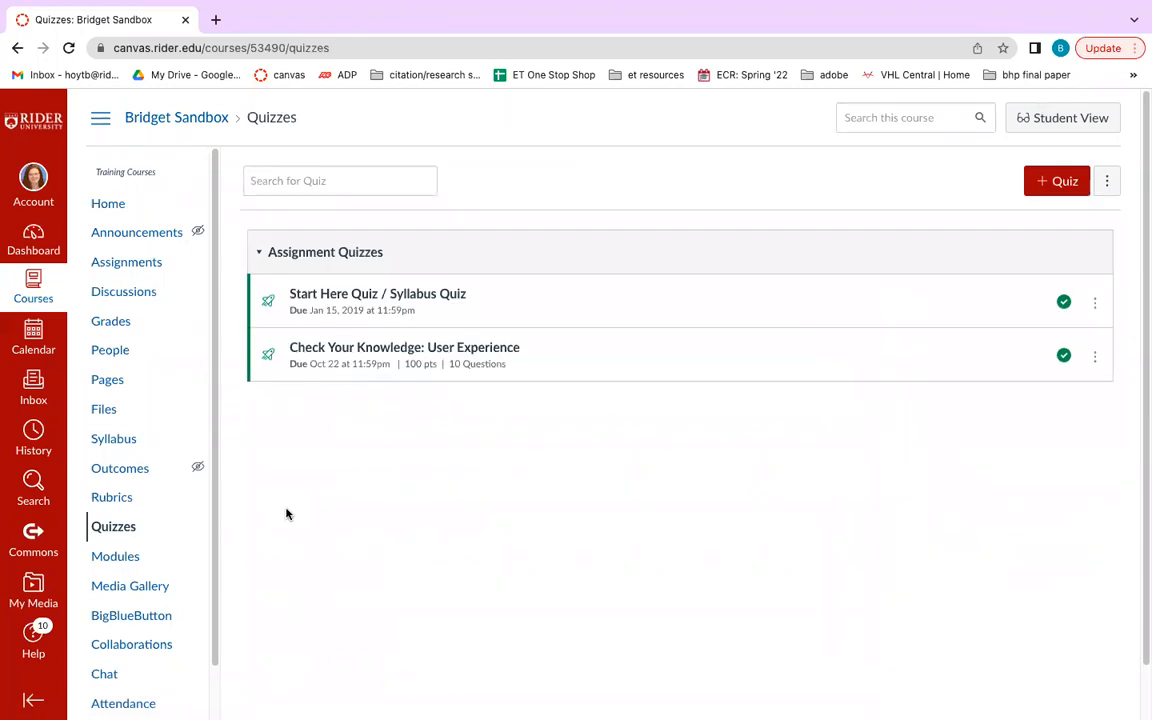
# Step: Create a new quiz titled Midterm with the instructions "Please answer the following."
pyautogui.click(1057, 183)
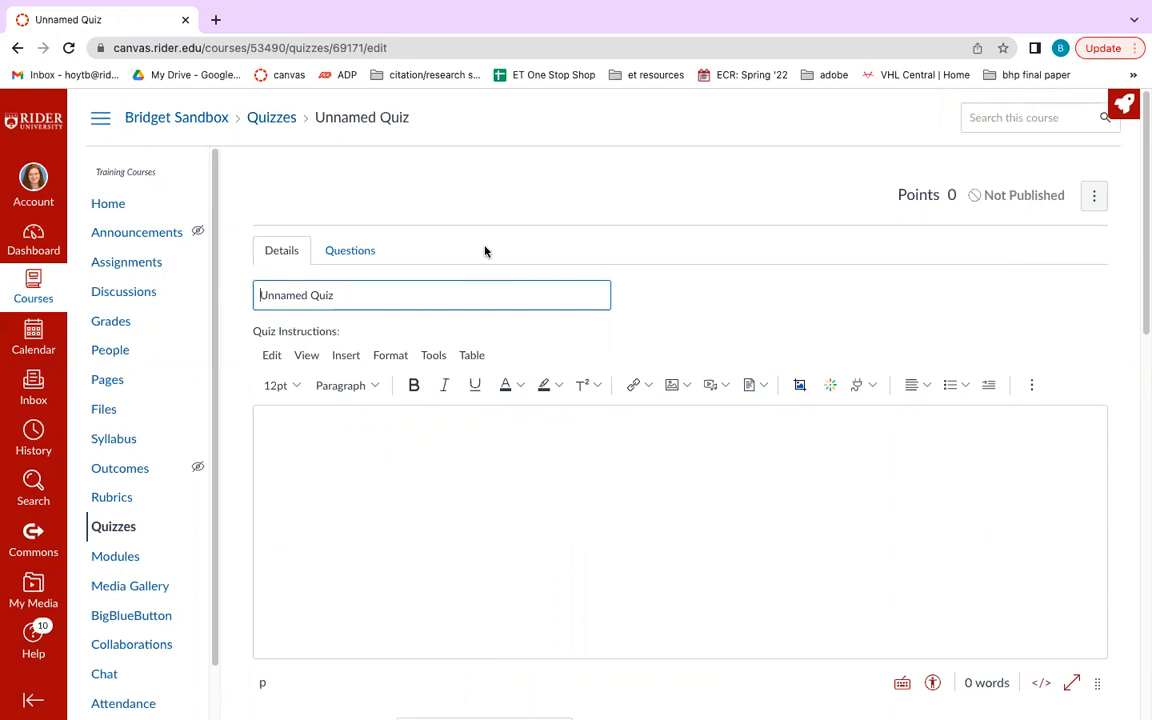
pyautogui.tripleClick(401, 294)
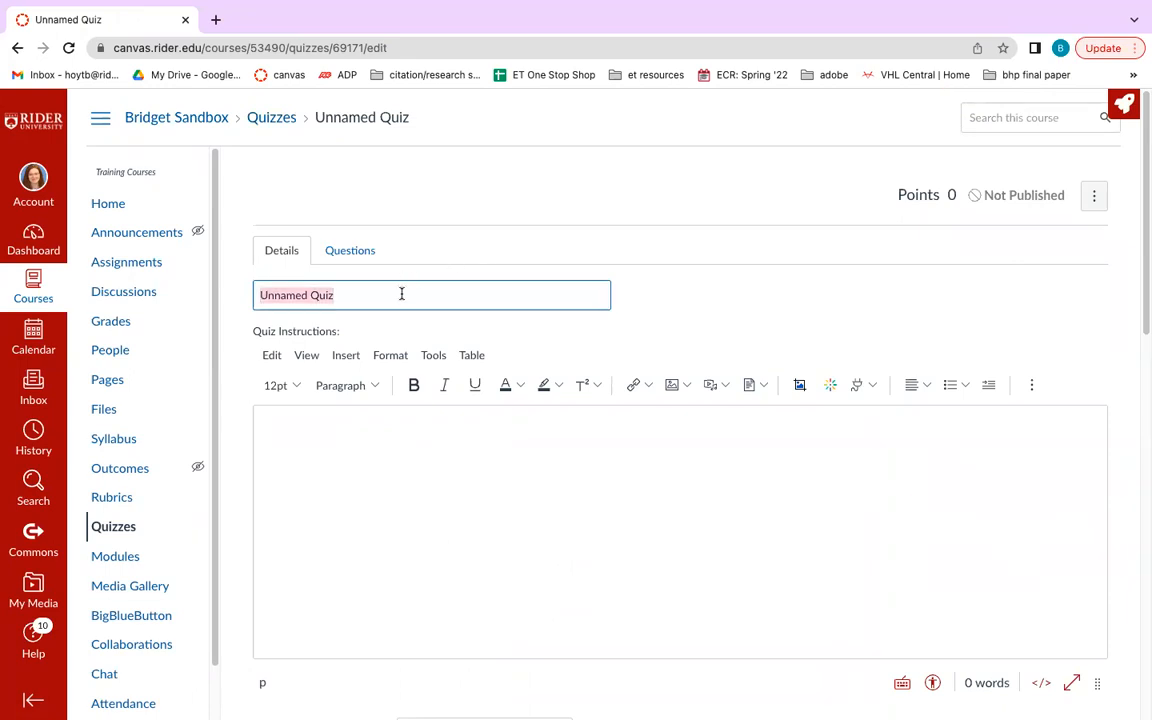
pyautogui.write('Midterm')
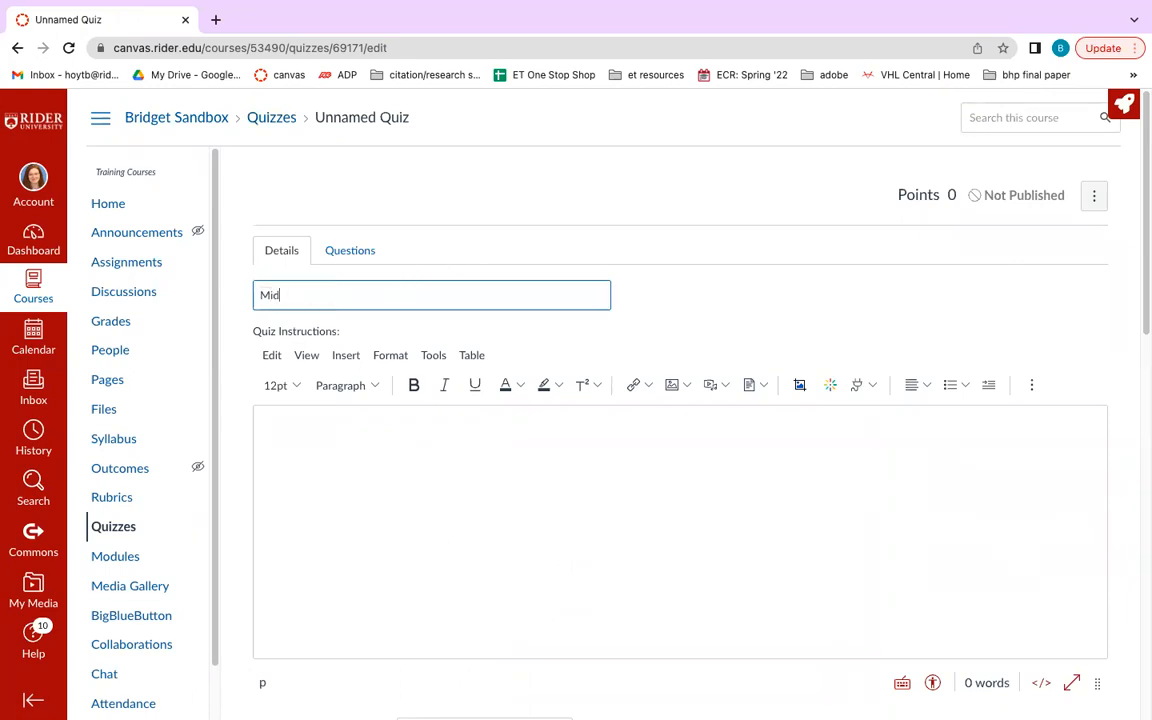
pyautogui.click(380, 445)
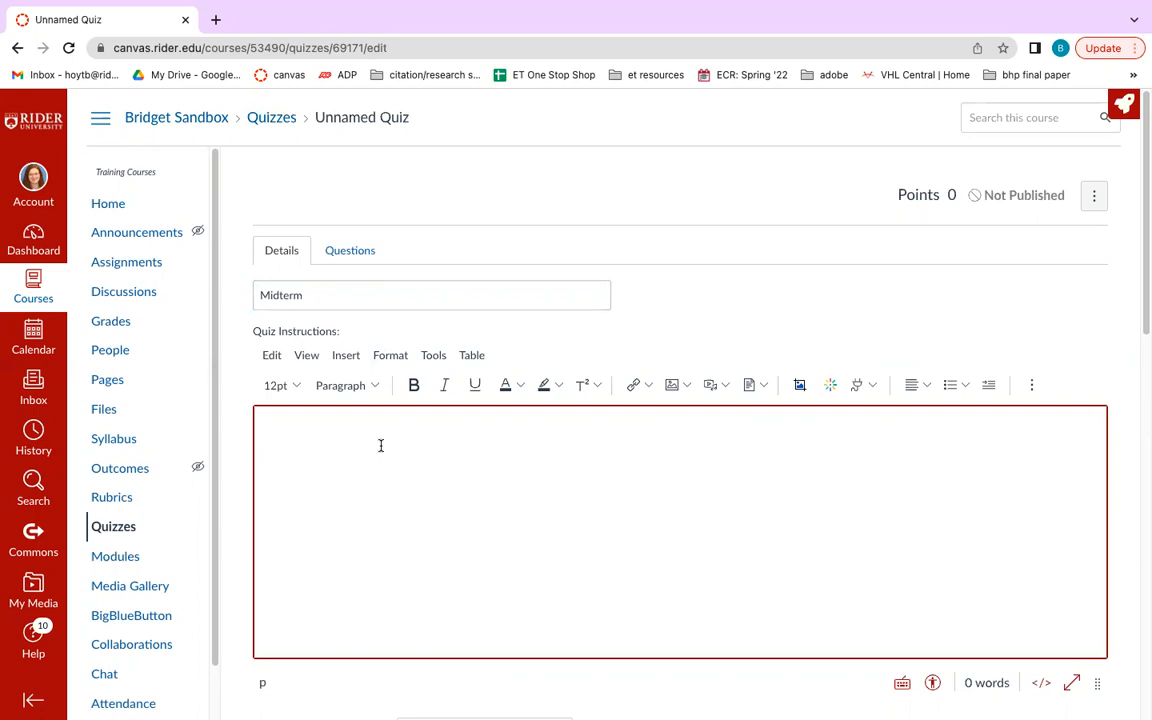
pyautogui.write('Please answer the following.')
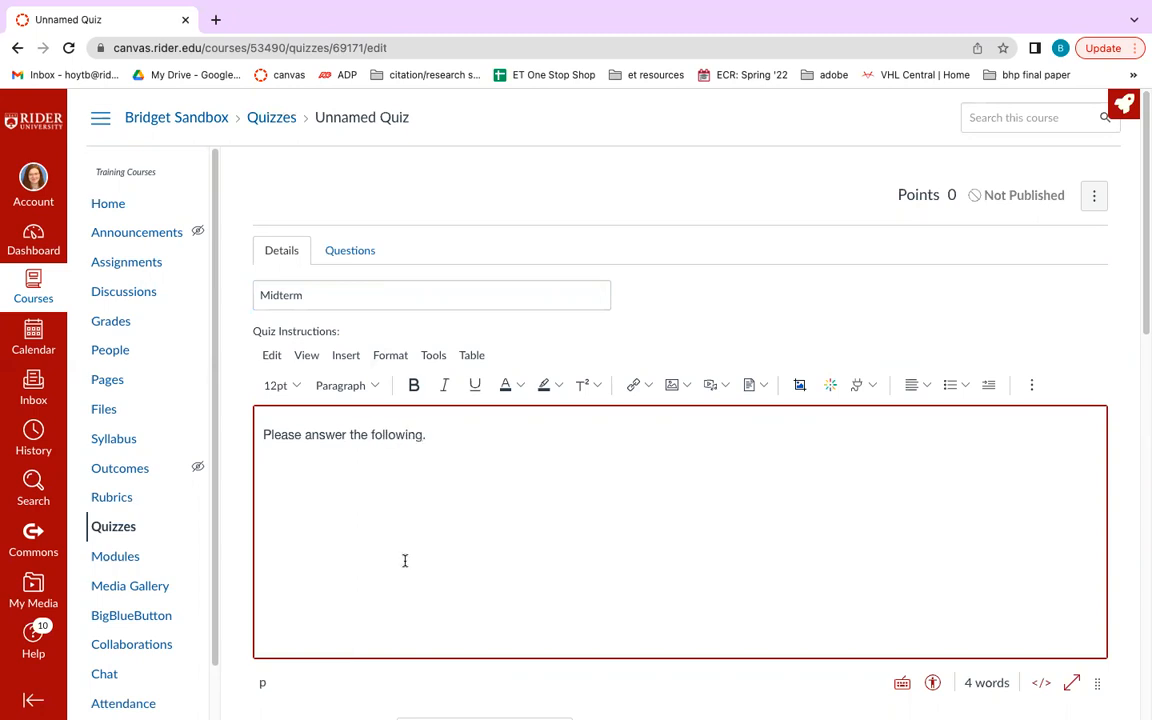
# Step: Examine the available quiz types in the quiz details without changing the selected type
pyautogui.scroll(-1, 405, 560)
pyautogui.scroll(-4, 405, 560)
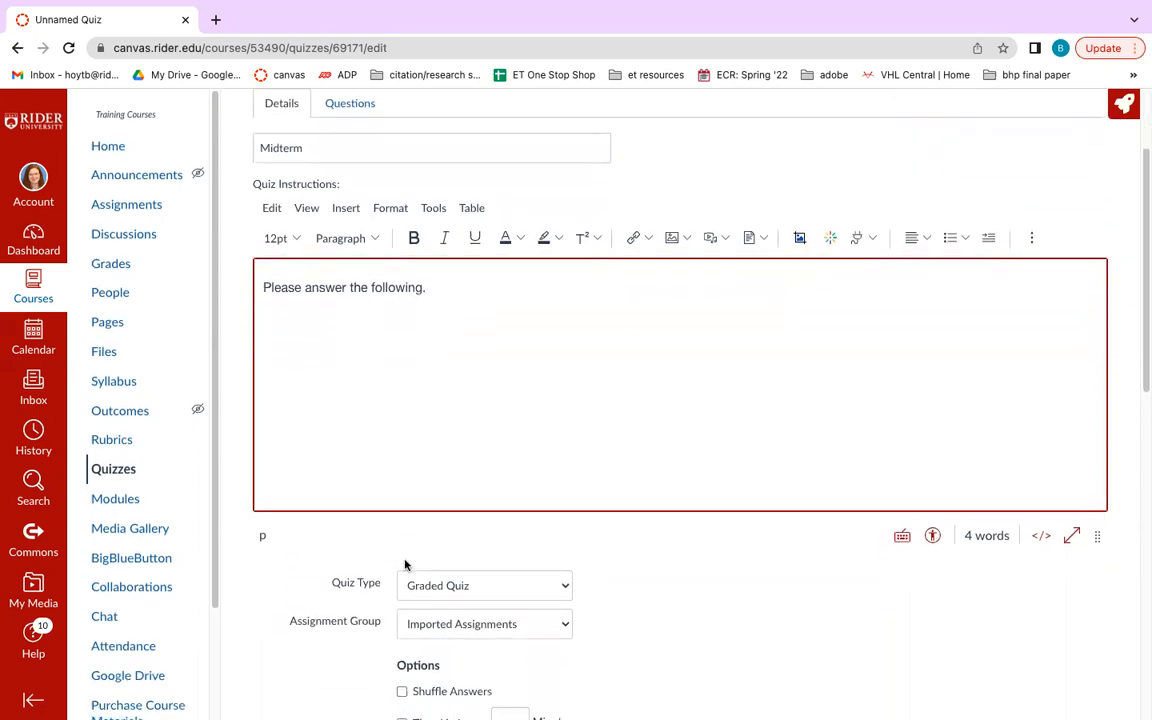
pyautogui.scroll(-2, 405, 565)
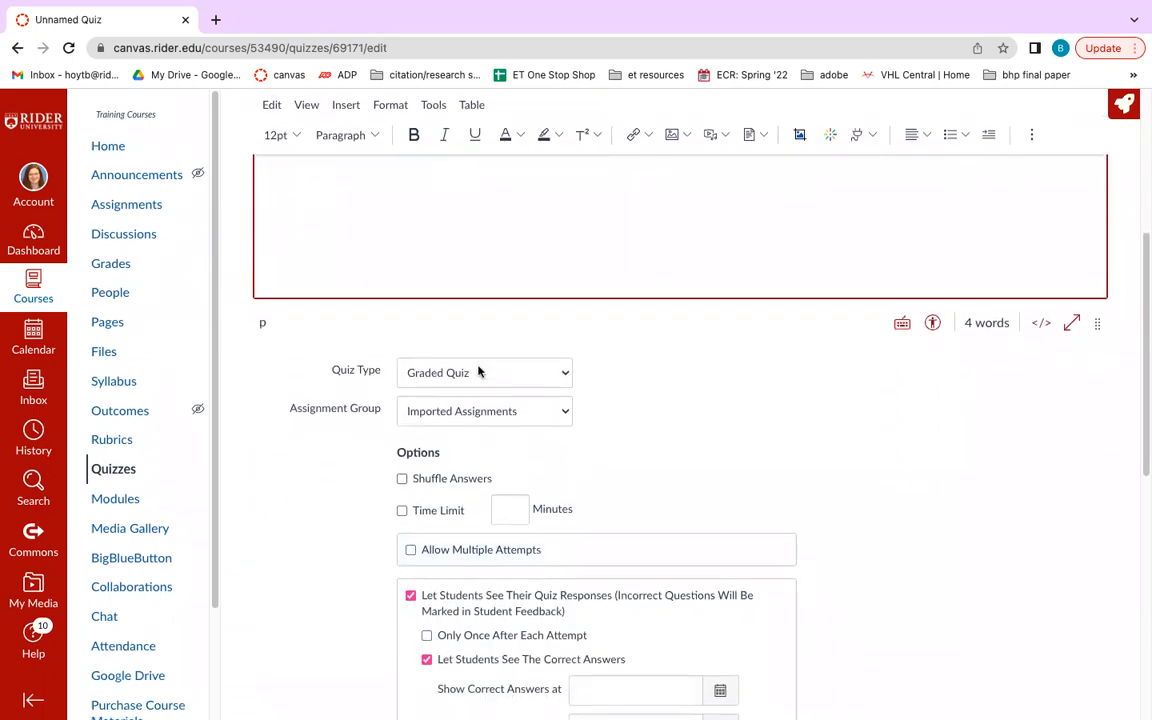
pyautogui.click(479, 372)
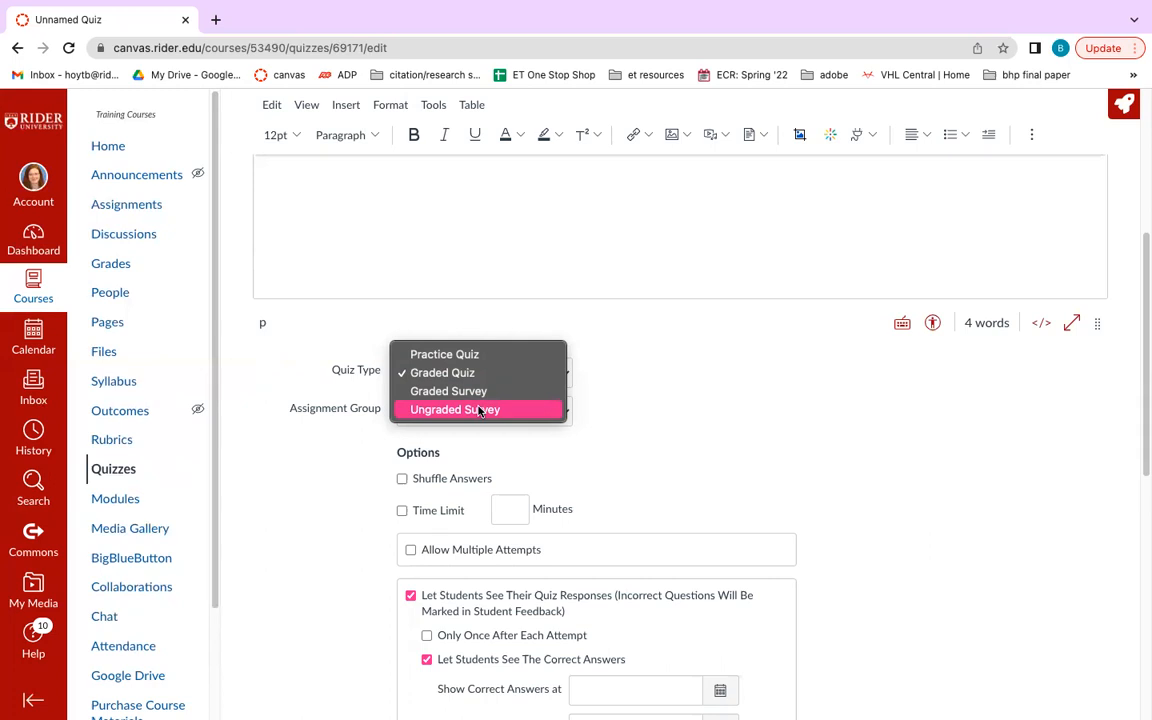
pyautogui.click(638, 392)
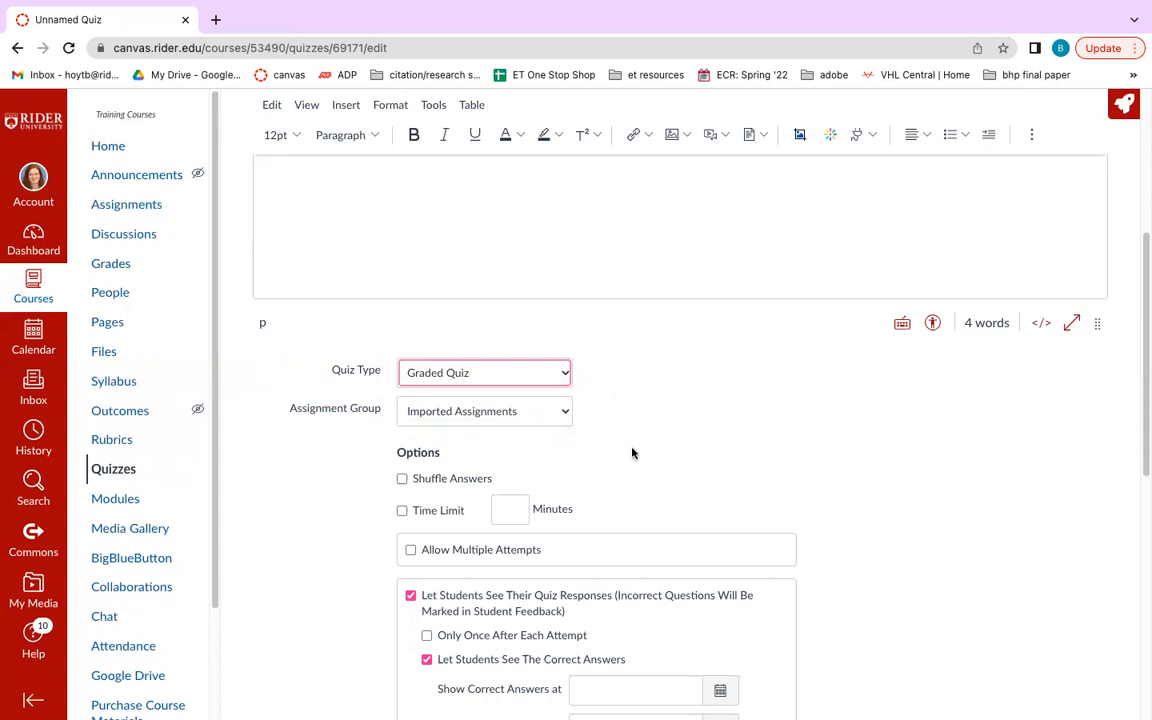
pyautogui.scroll(-2, 632, 453)
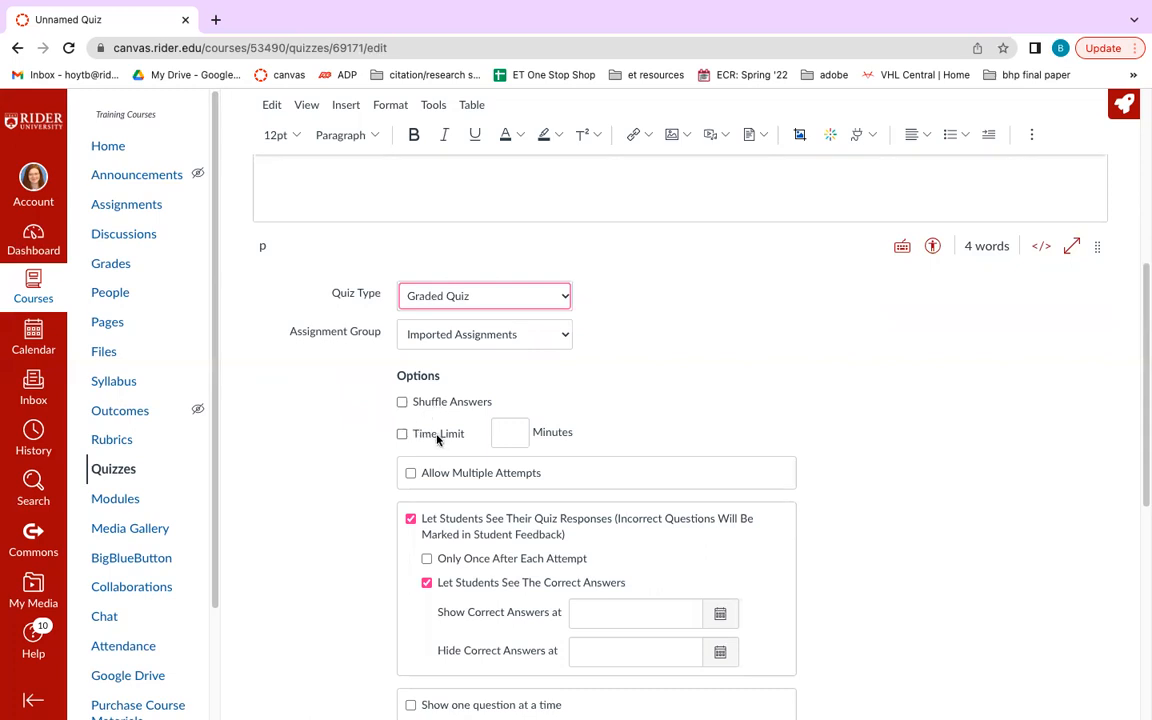
pyautogui.scroll(-2, 437, 440)
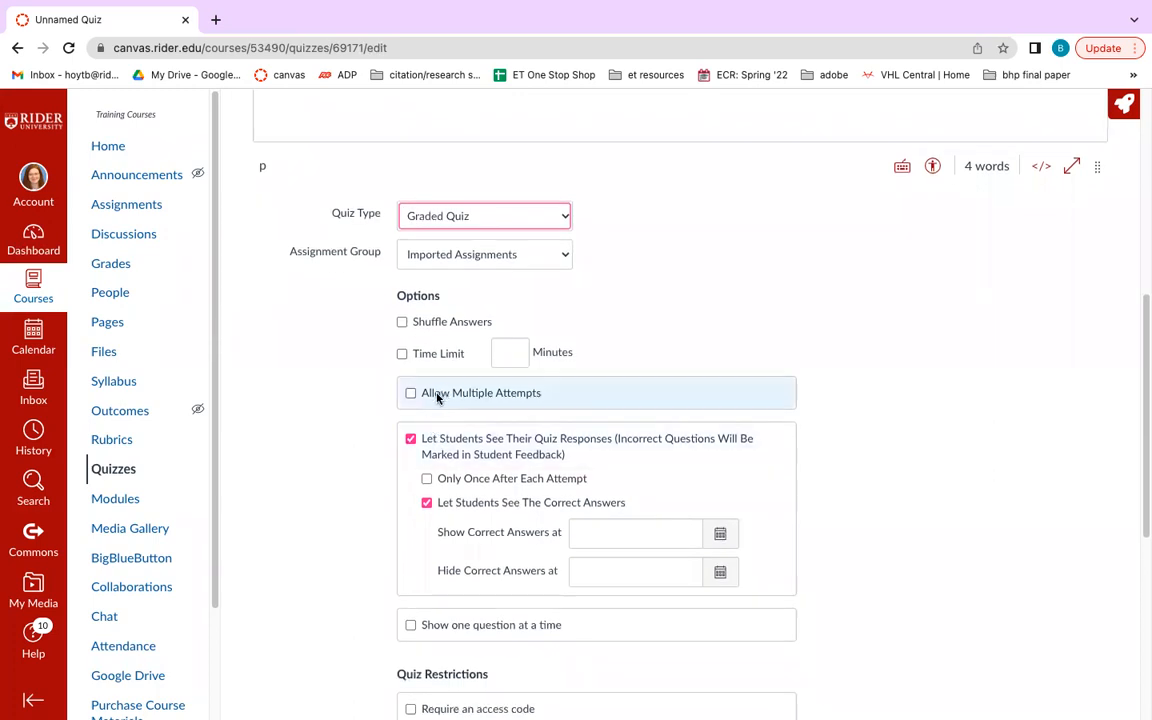
pyautogui.click(437, 396)
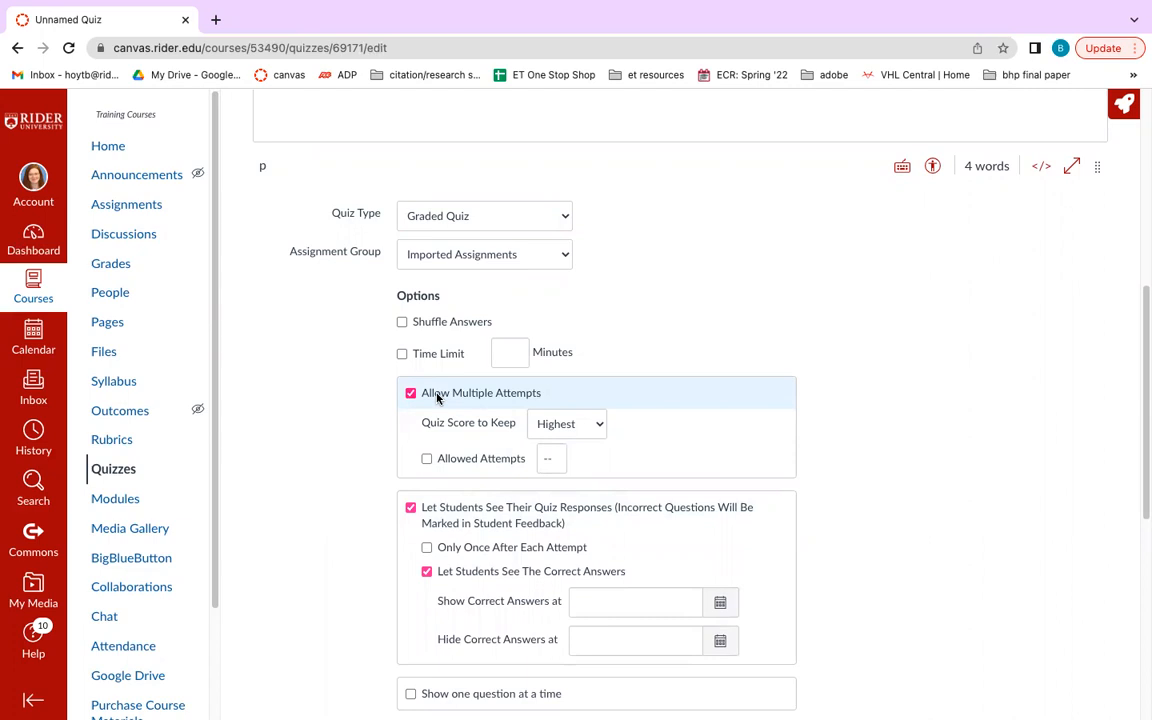
pyautogui.click(566, 428)
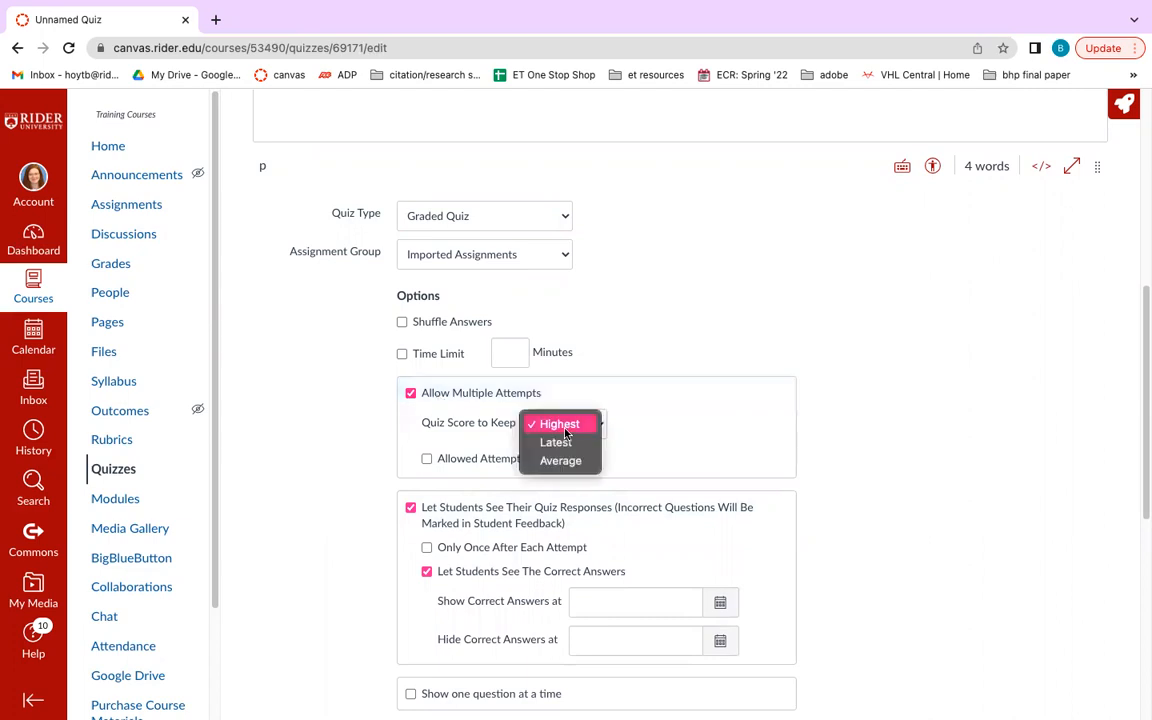
pyautogui.click(699, 422)
pyautogui.click(438, 395)
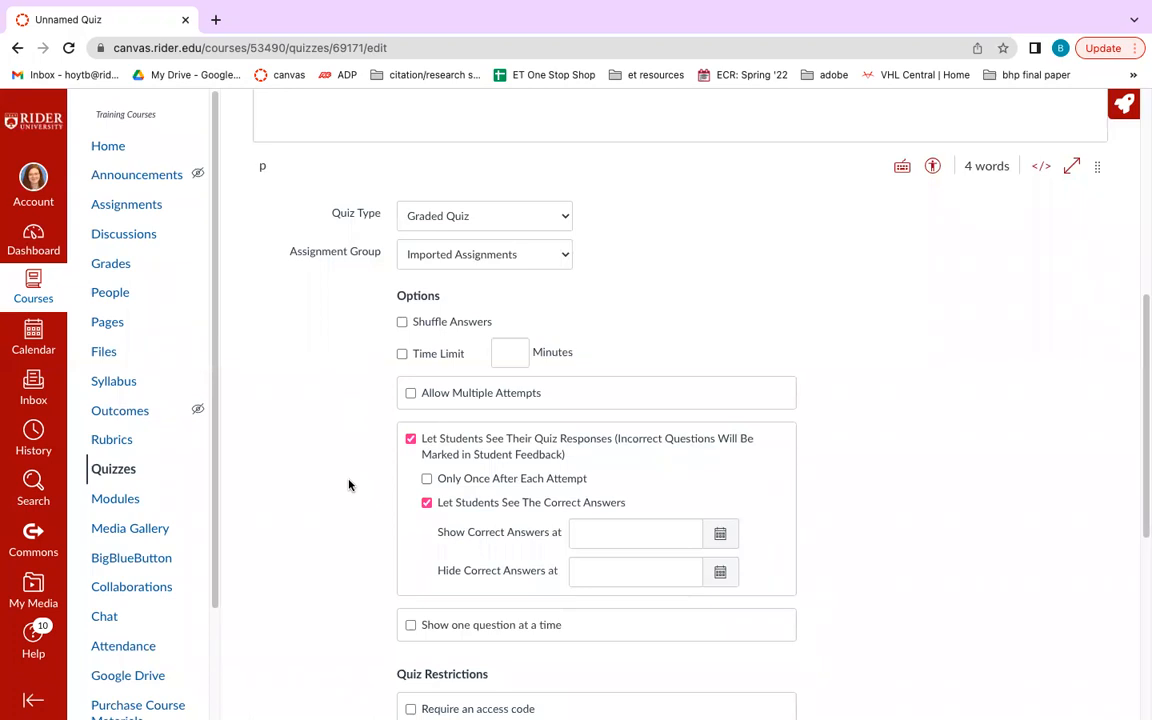
# Step: Set the quiz's due date for everyone to Sep 30, 2022, 11:59 PM
pyautogui.scroll(-3, 352, 536)
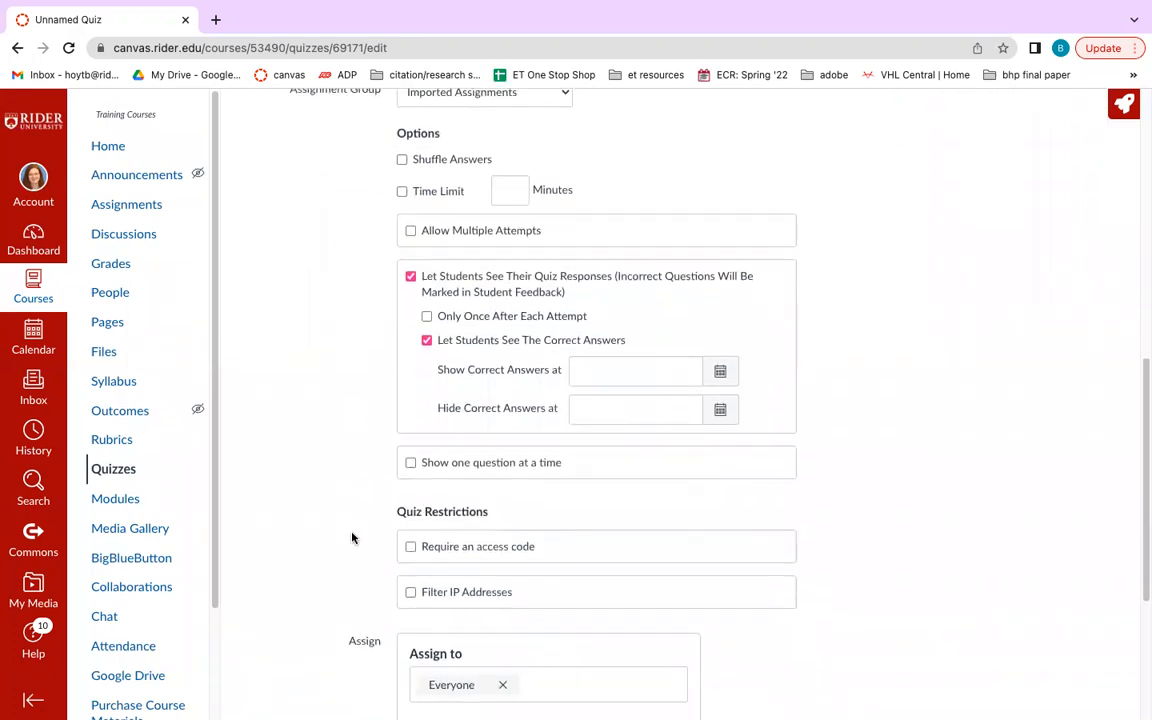
pyautogui.scroll(-3, 355, 536)
pyautogui.click(670, 497)
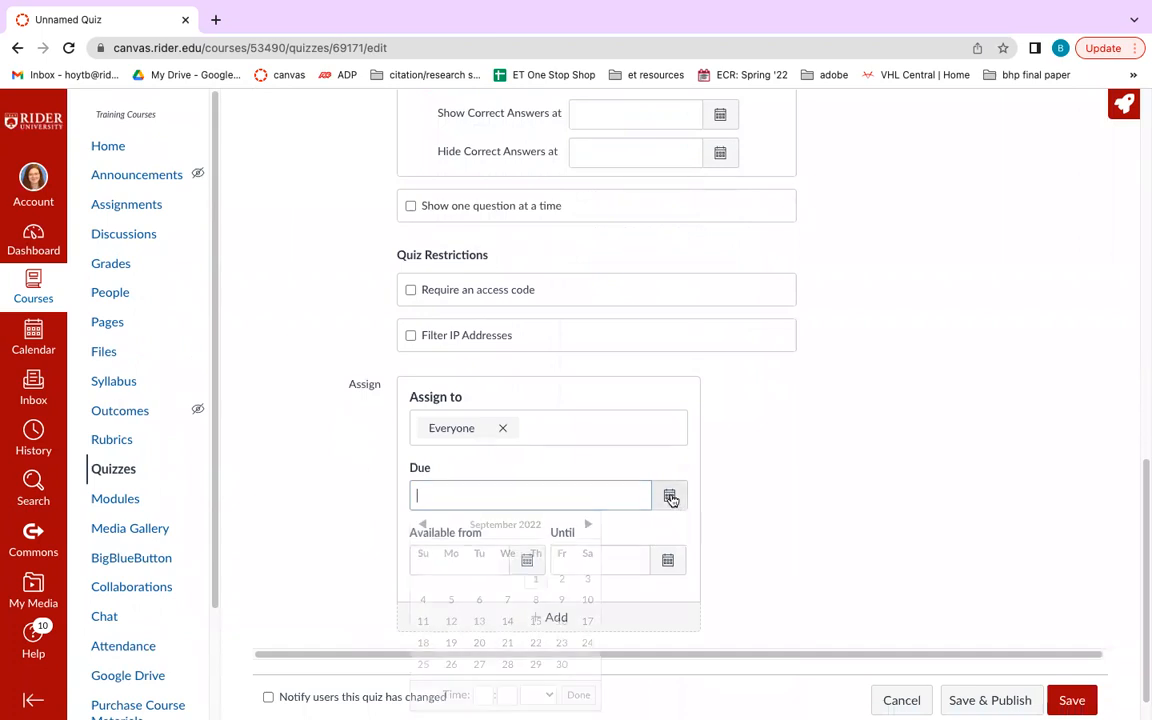
pyautogui.click(561, 664)
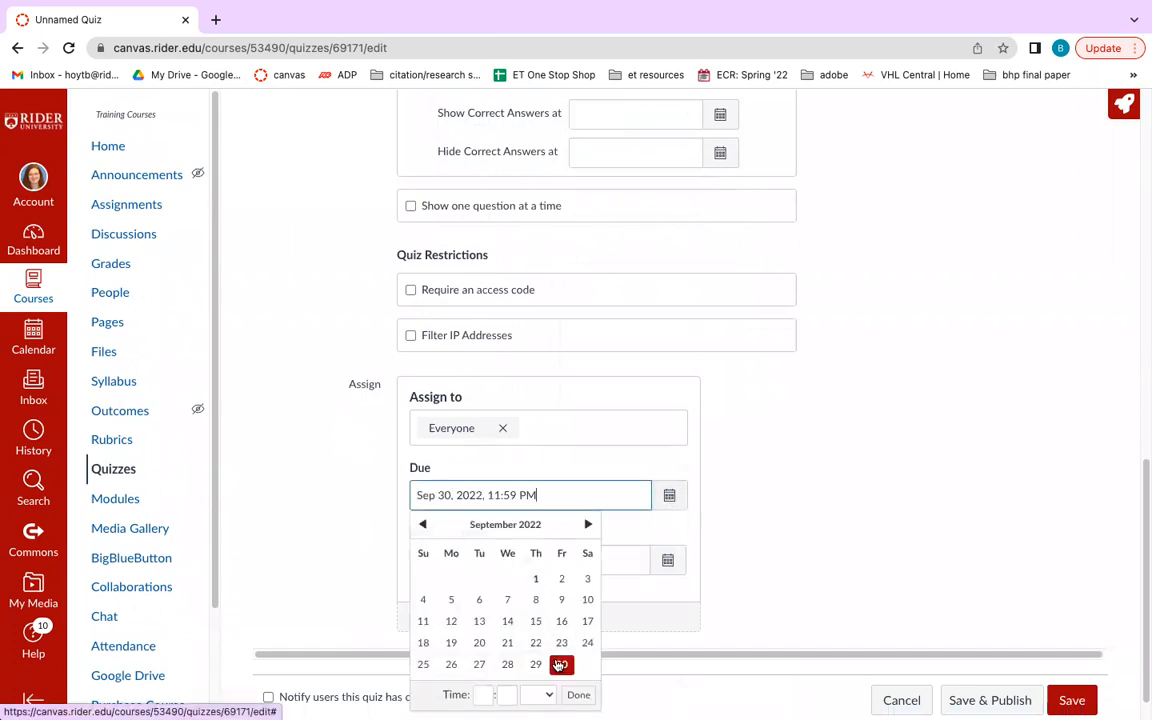
pyautogui.click(880, 424)
pyautogui.scroll(-1, 753, 553)
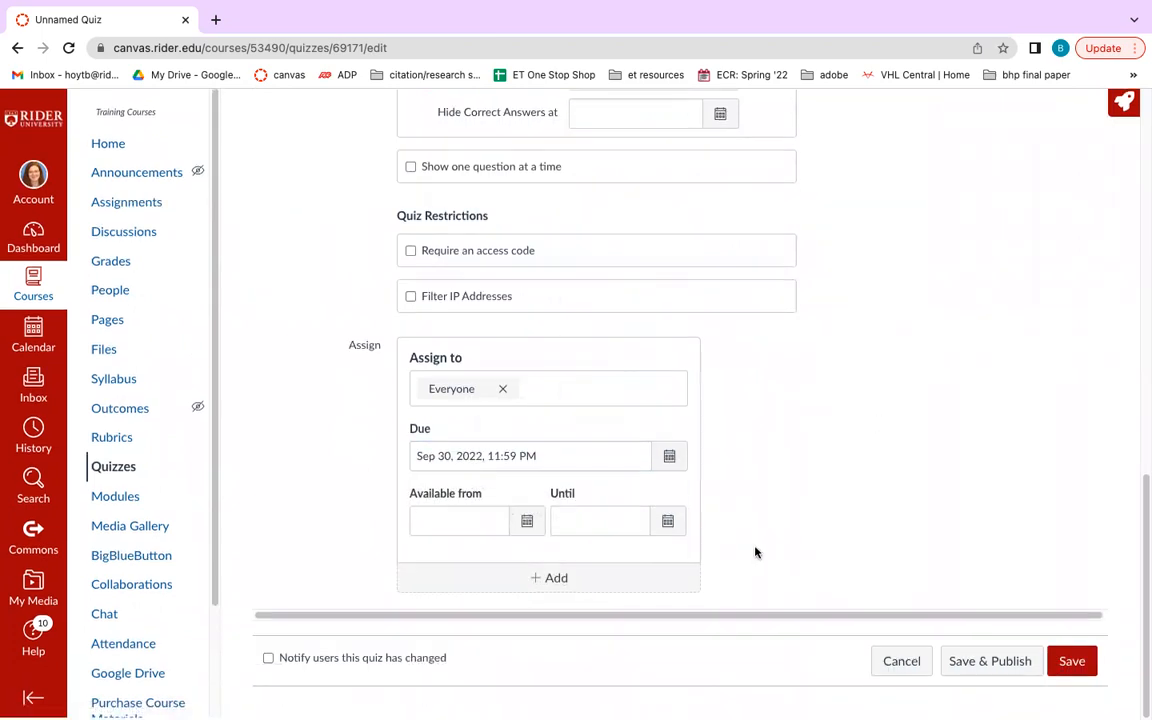
# Step: Add a new multiple-choice question to the quiz with the question text "4+4+?"
pyautogui.scroll(10, 771, 483)
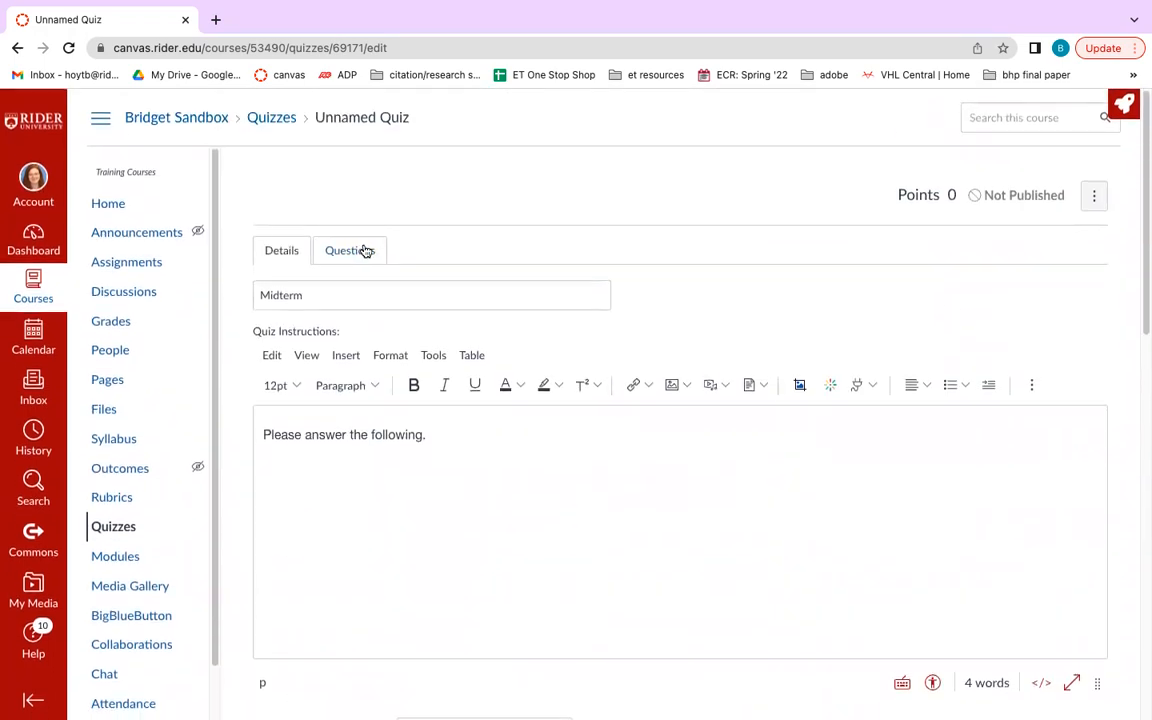
pyautogui.click(362, 250)
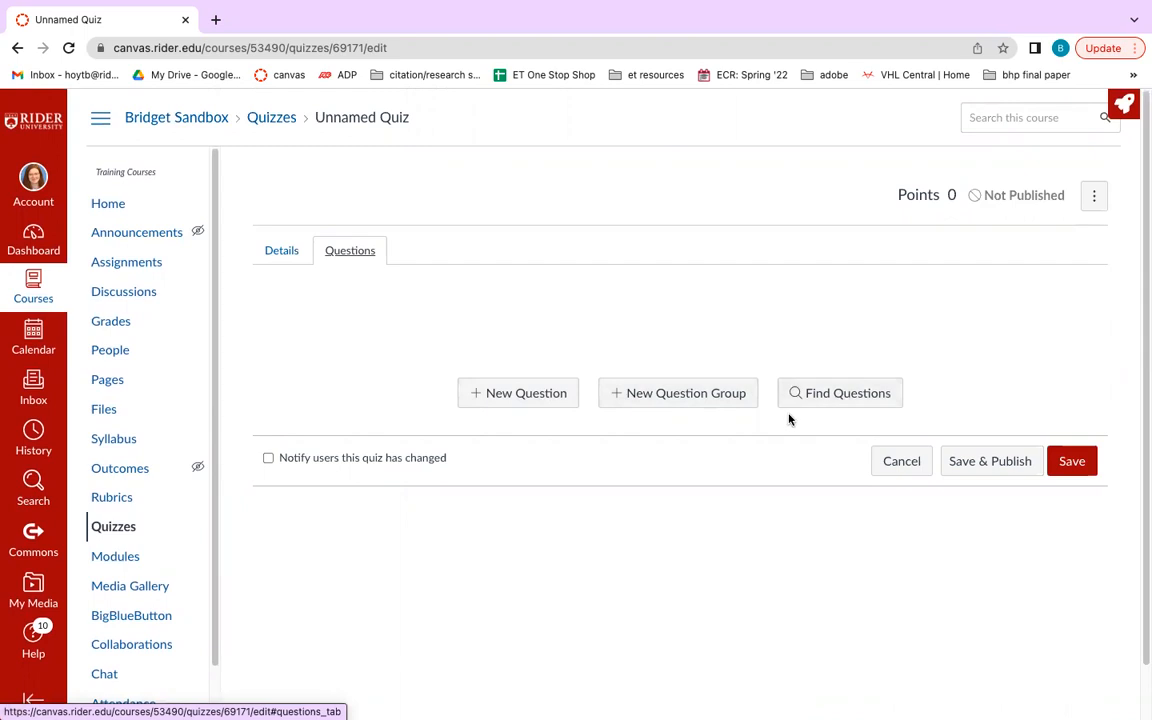
pyautogui.click(517, 393)
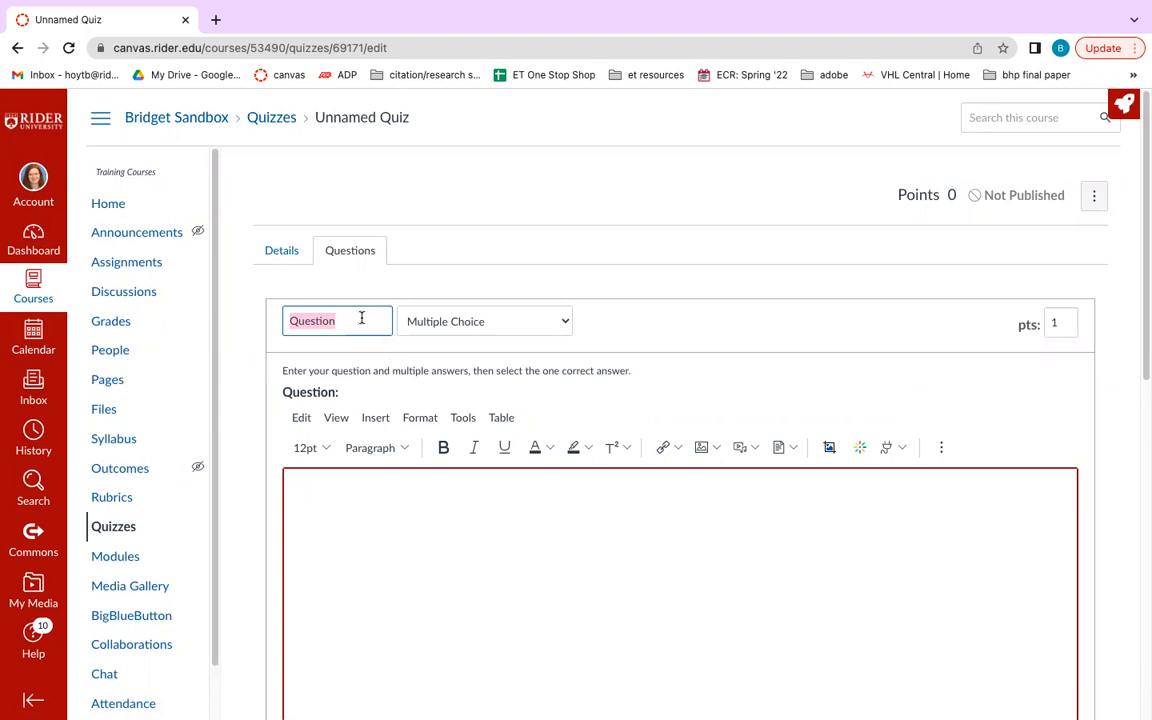
pyautogui.click(402, 321)
pyautogui.click(434, 323)
pyautogui.click(391, 539)
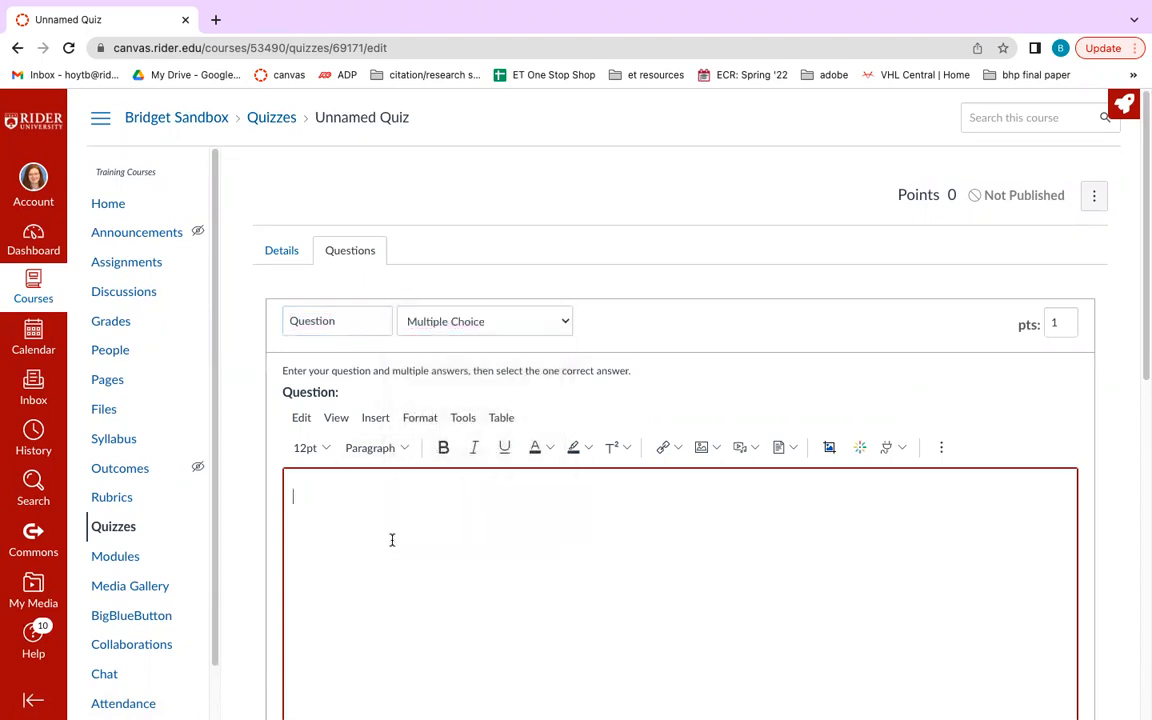
pyautogui.write('4+4+?')
# Step: Fill in the question's four answer options in order with 0, 4, 6 and 8
pyautogui.scroll(-1, 440, 648)
pyautogui.scroll(-5, 440, 648)
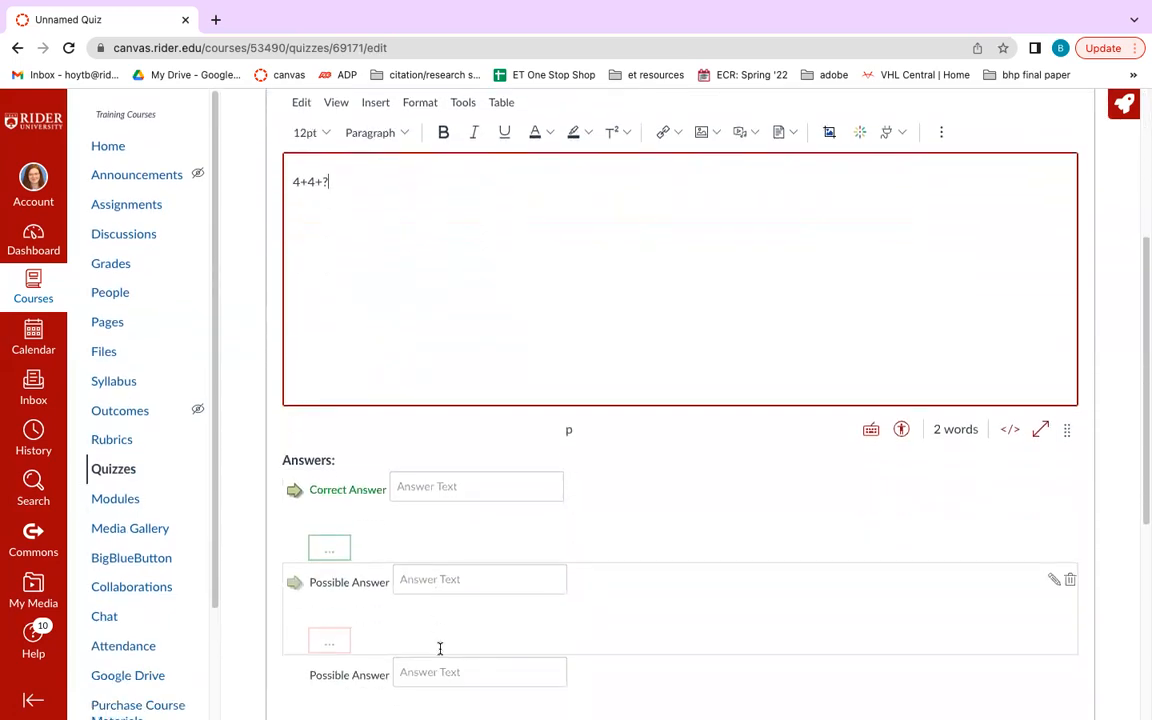
pyautogui.click(472, 441)
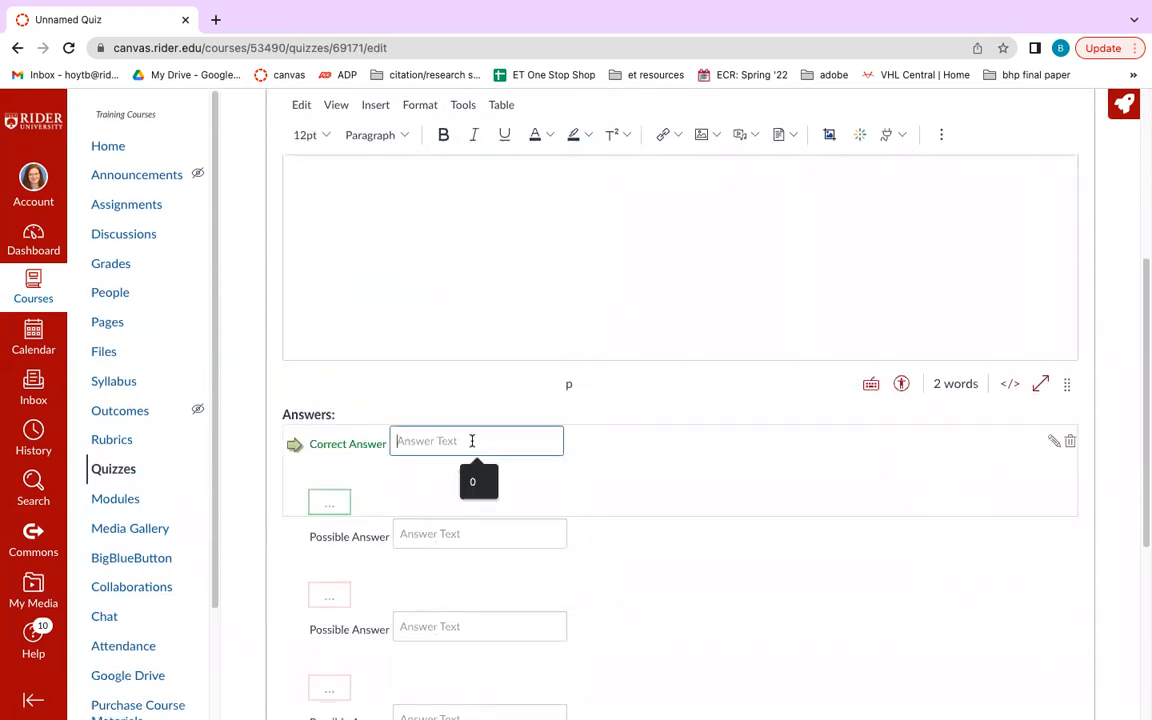
pyautogui.write('0')
pyautogui.click(449, 534)
pyautogui.write('4')
pyautogui.scroll(-2, 457, 560)
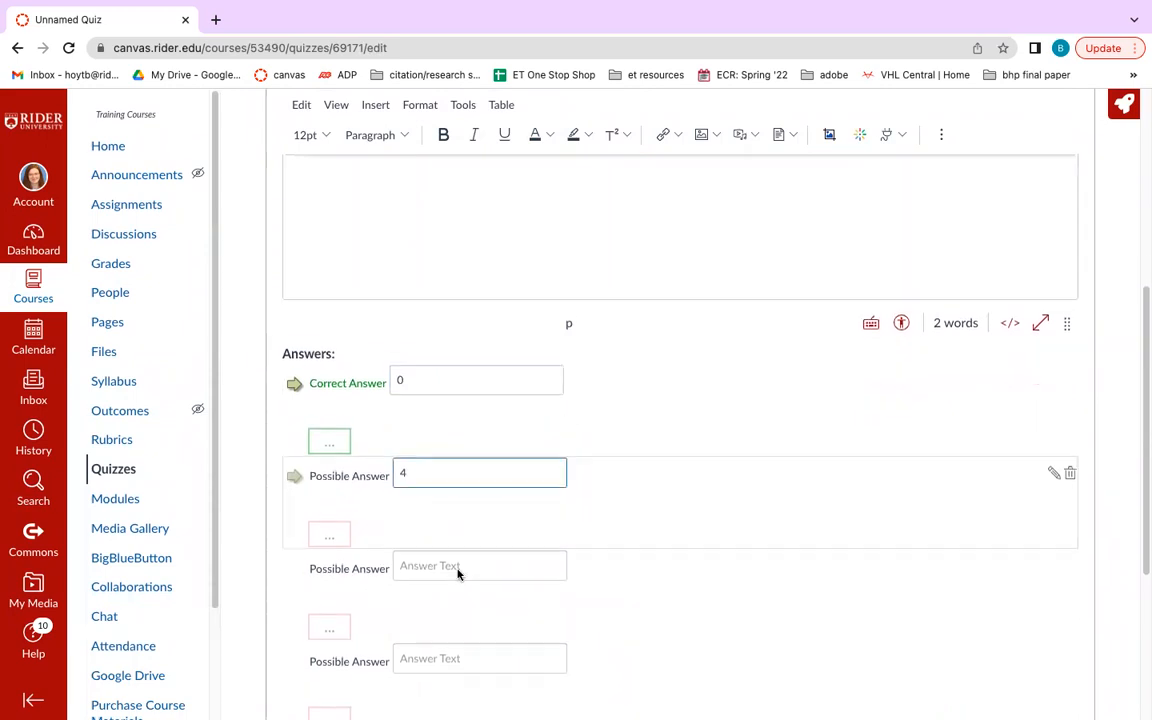
pyautogui.click(456, 550)
pyautogui.write('6')
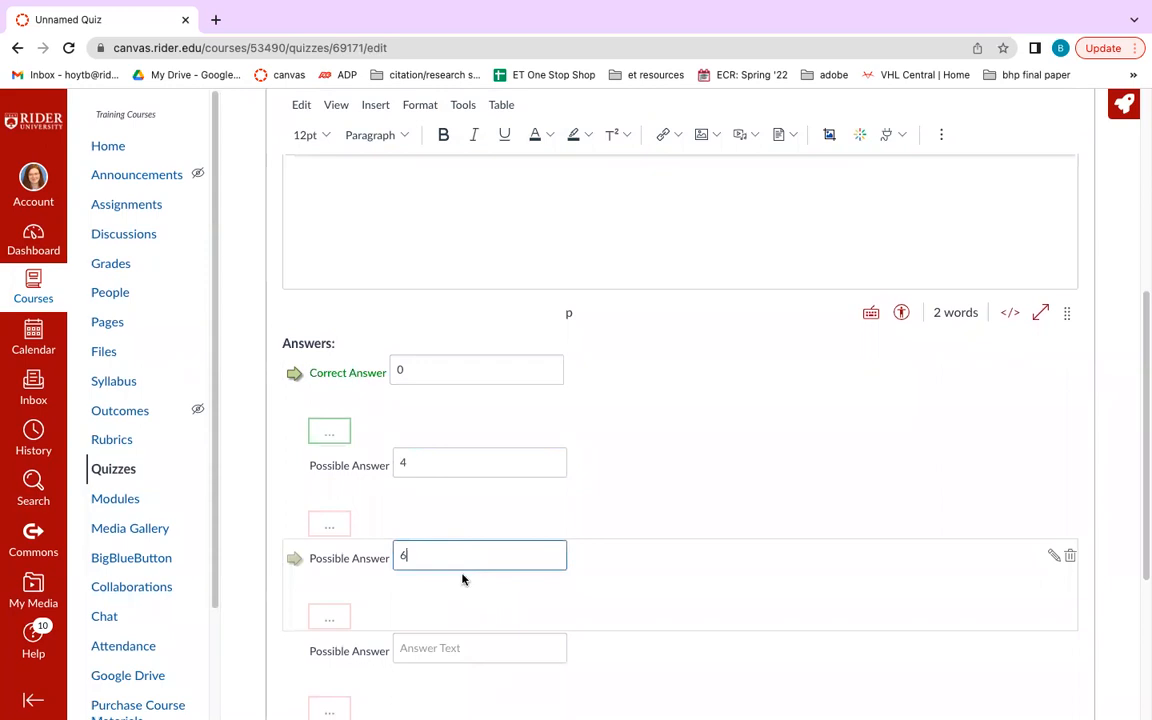
pyautogui.scroll(-2, 464, 578)
pyautogui.click(463, 584)
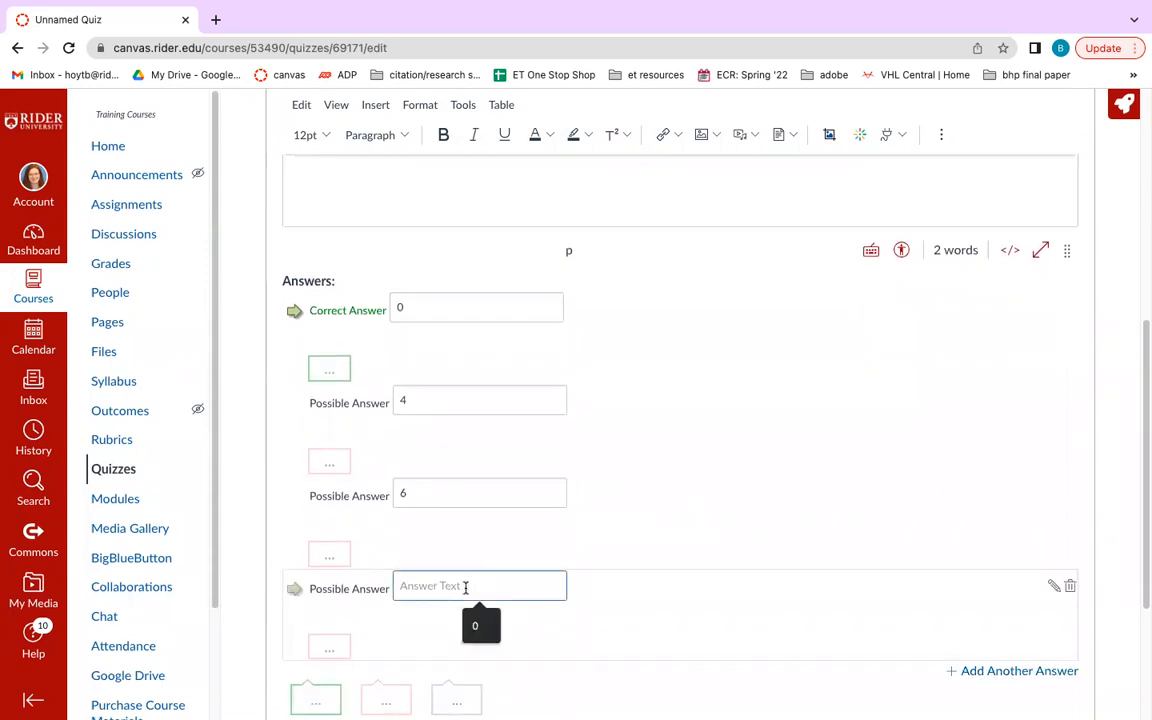
pyautogui.write('8')
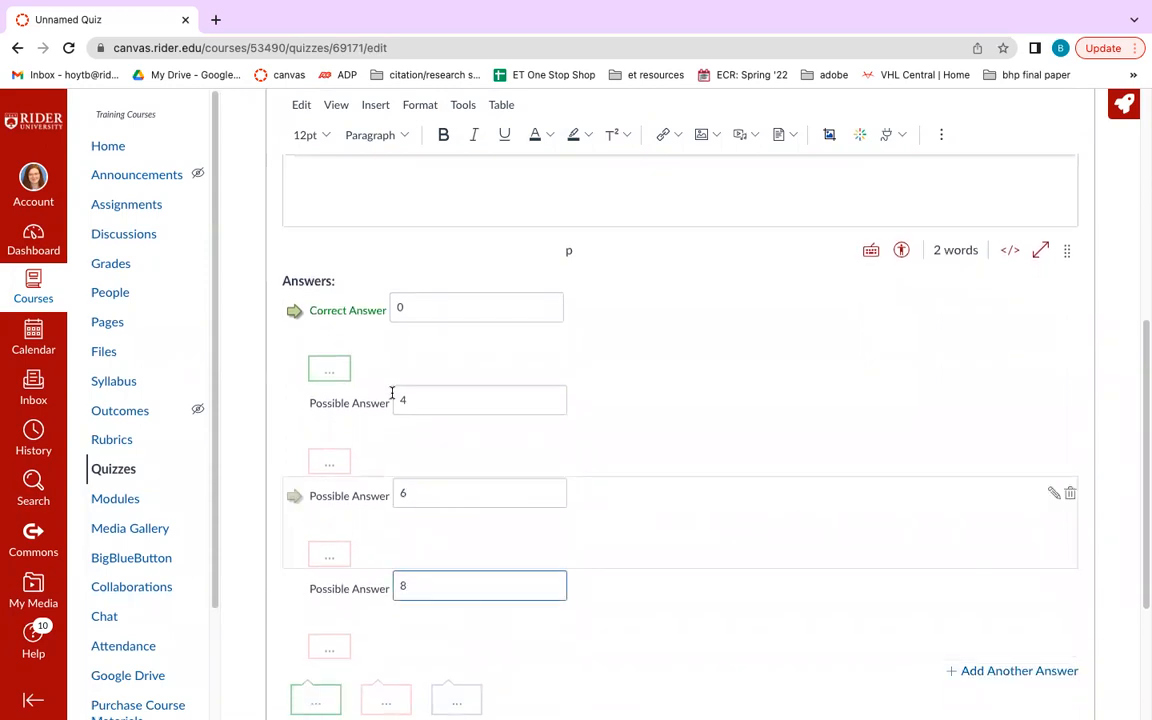
# Step: Mark the answer 8 as the correct one and save the question
pyautogui.click(294, 591)
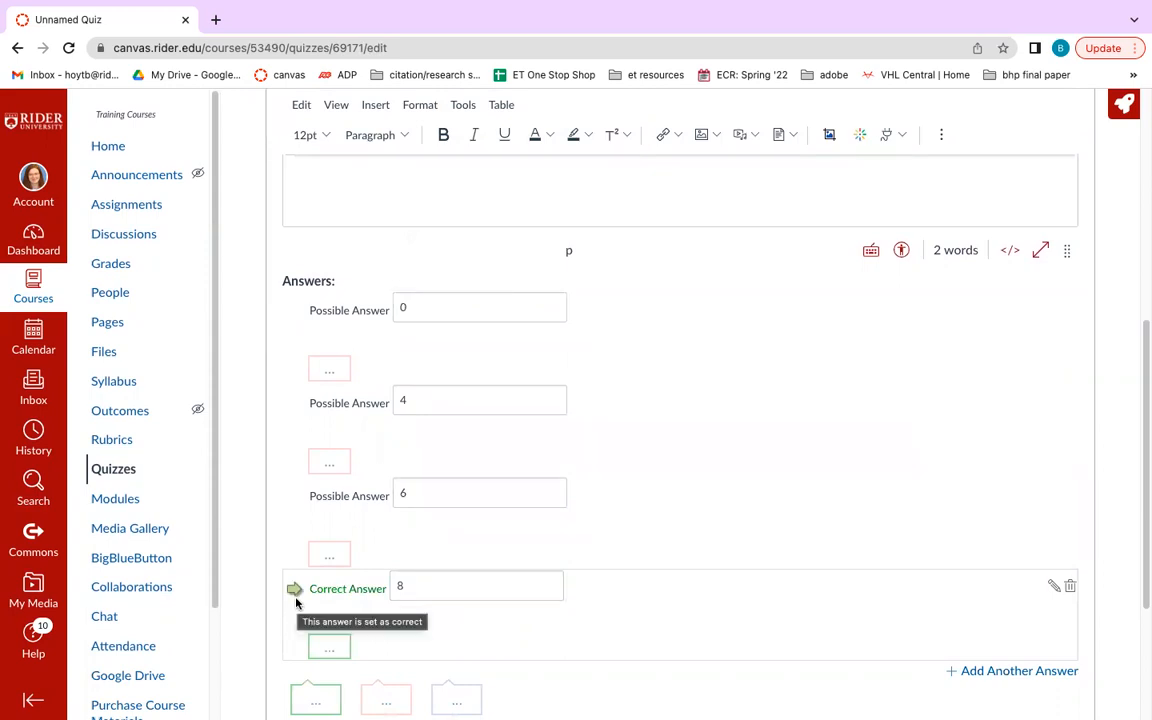
pyautogui.scroll(-2, 296, 603)
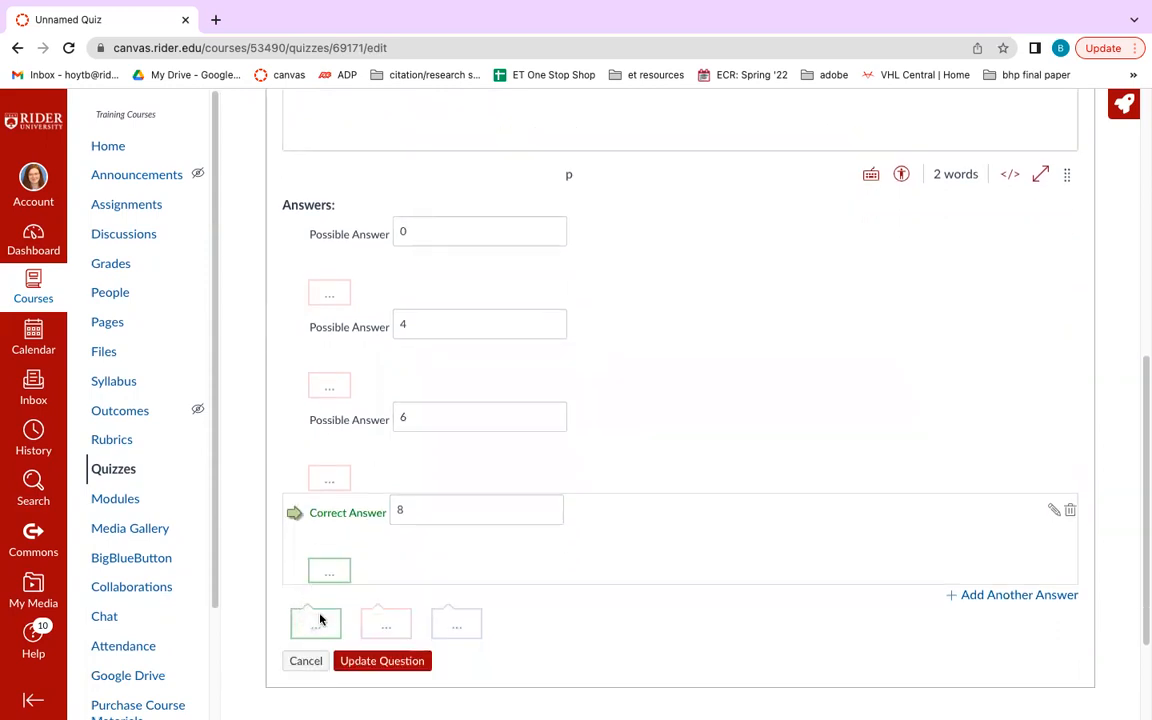
pyautogui.click(355, 662)
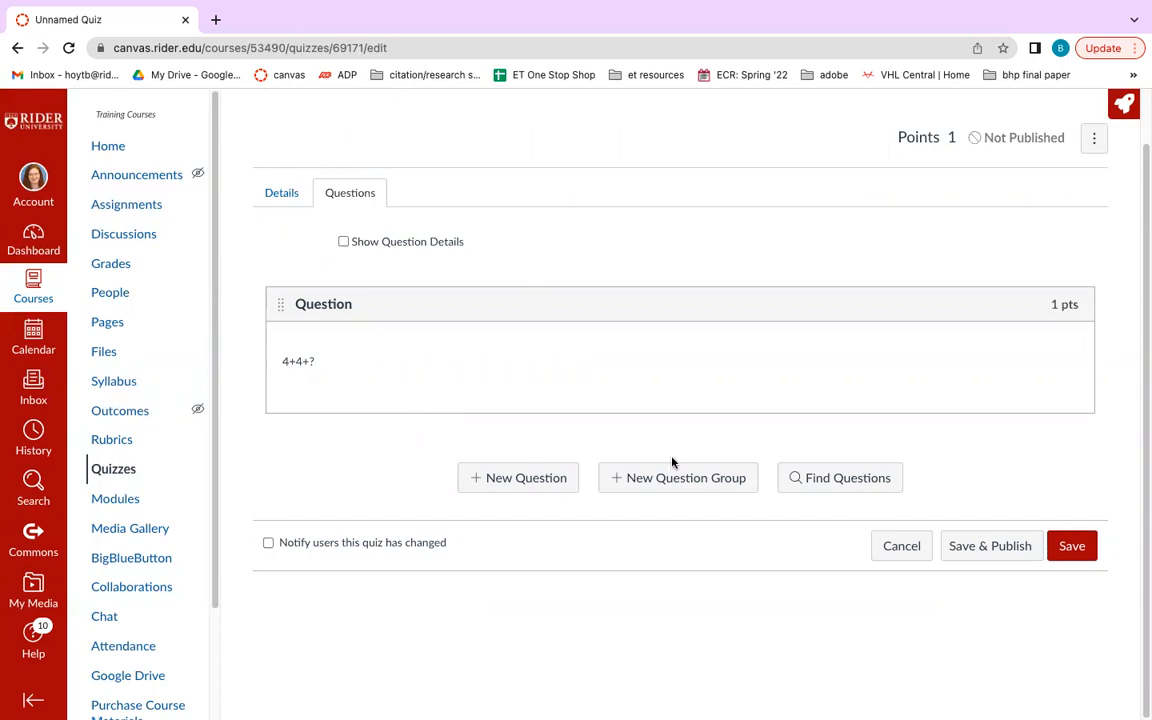
# Step: Create a question group named Chapters 1-3 below the existing question
pyautogui.click(676, 480)
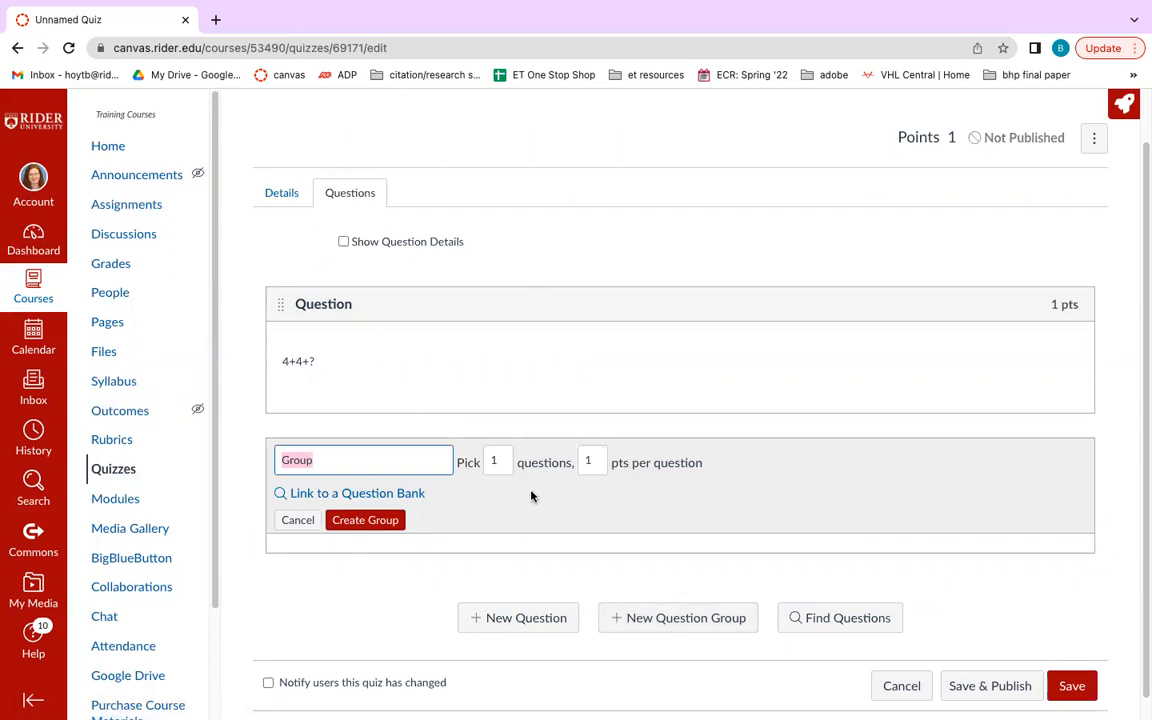
pyautogui.write('Chap')
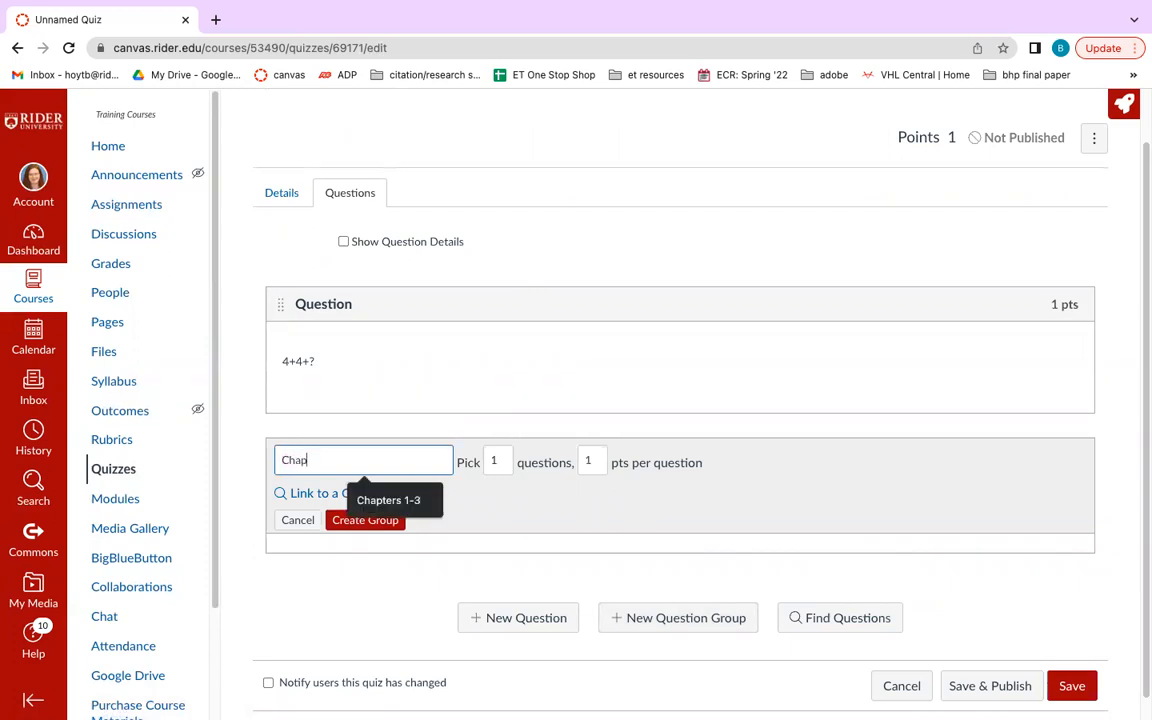
pyautogui.write('ters 1-3')
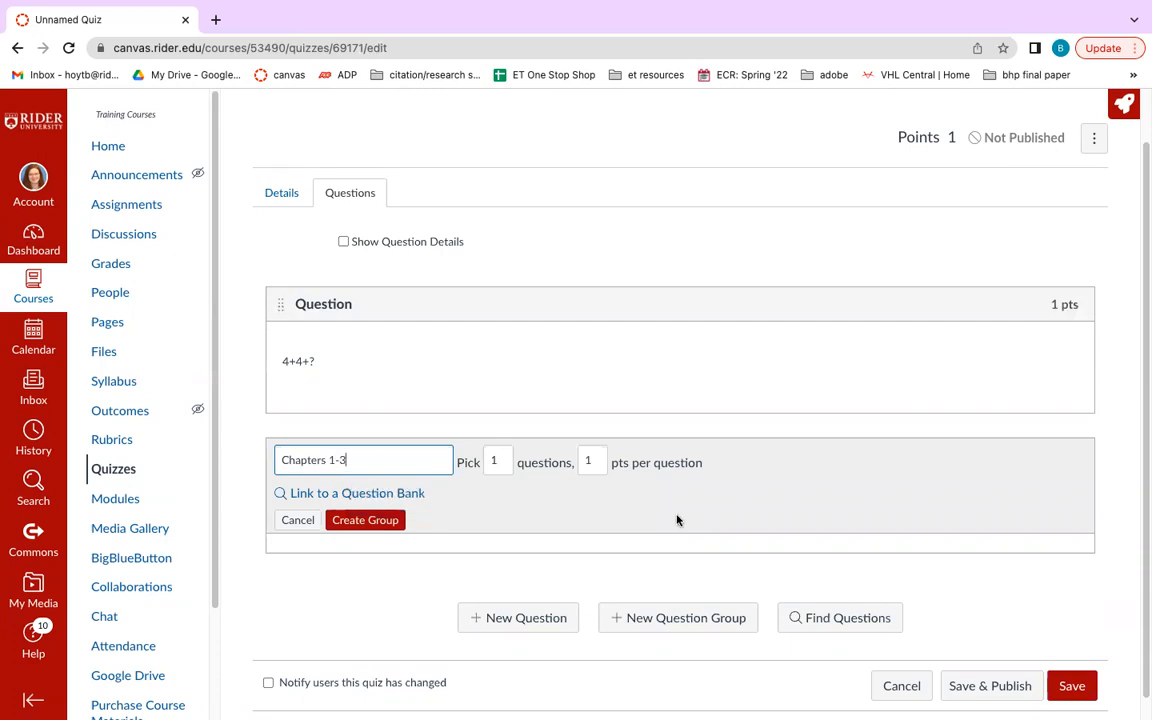
pyautogui.click(399, 528)
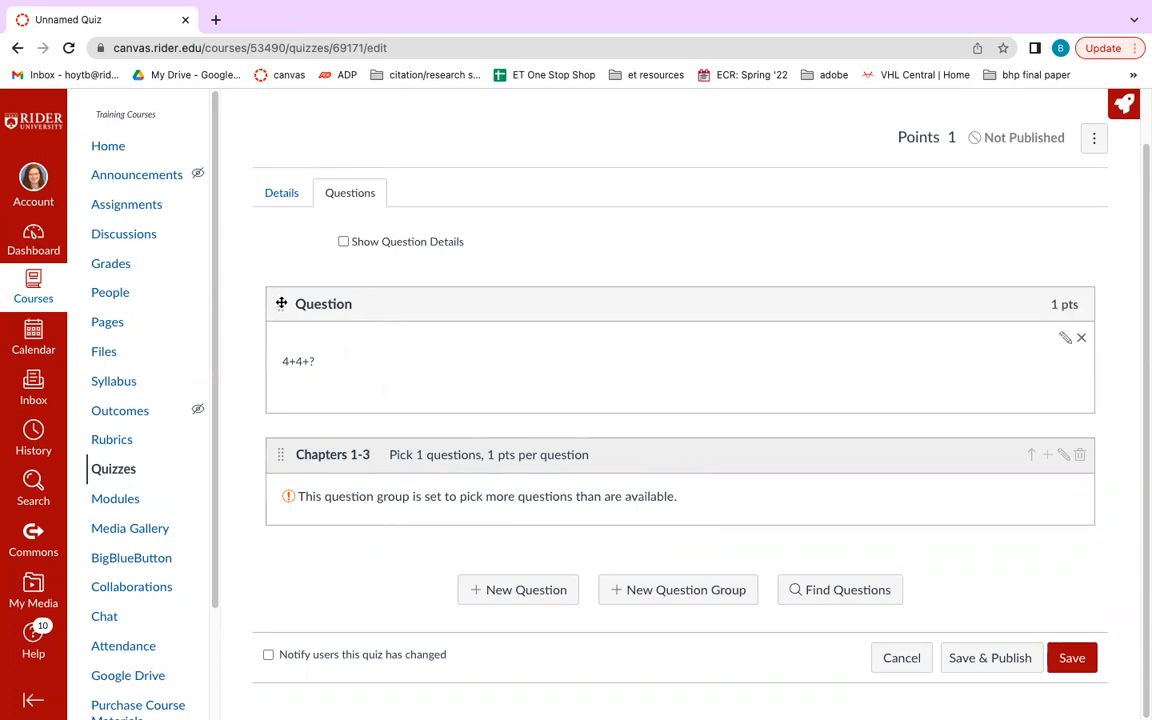
# Step: Move the 4+4+? question into the Chapters 1-3 group and add a new True/False question to that group
pyautogui.moveTo(281, 303); pyautogui.dragTo(319, 373)
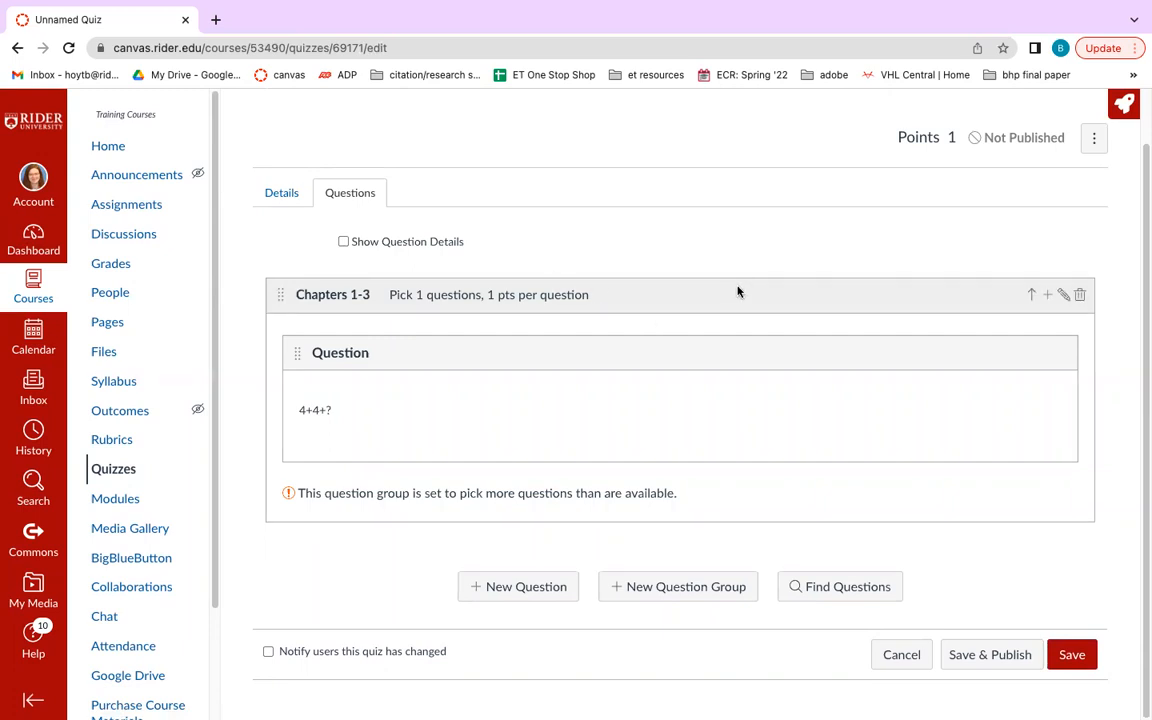
pyautogui.click(1047, 298)
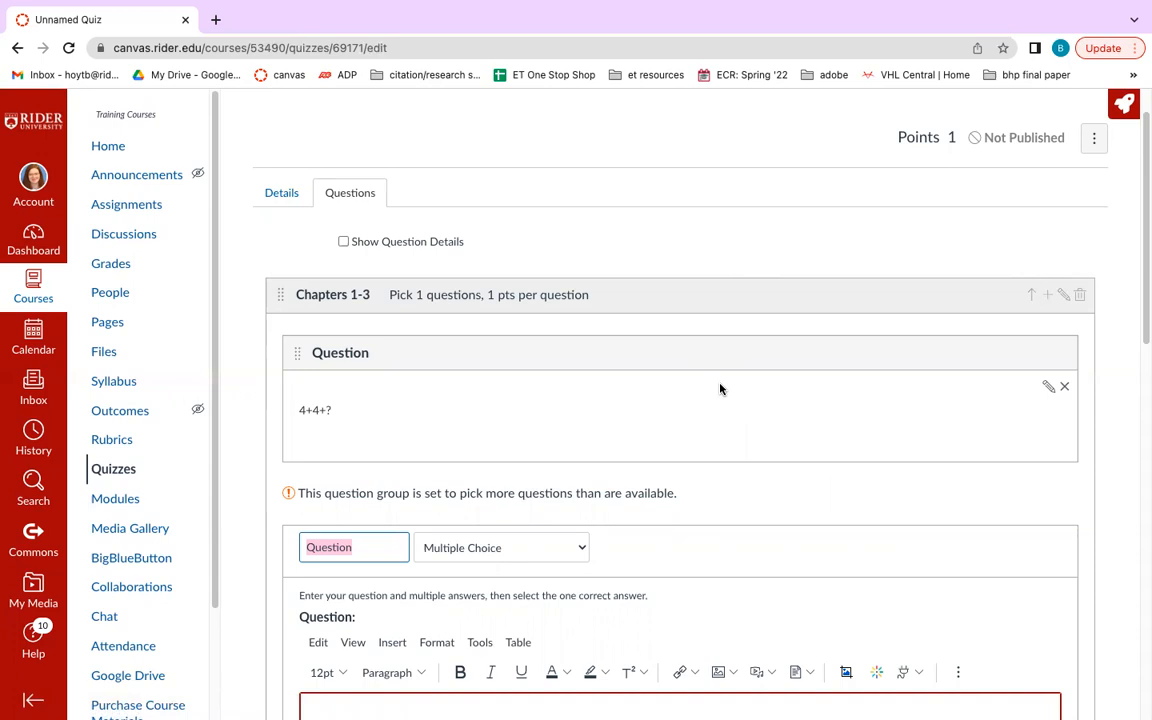
pyautogui.scroll(-3, 500, 482)
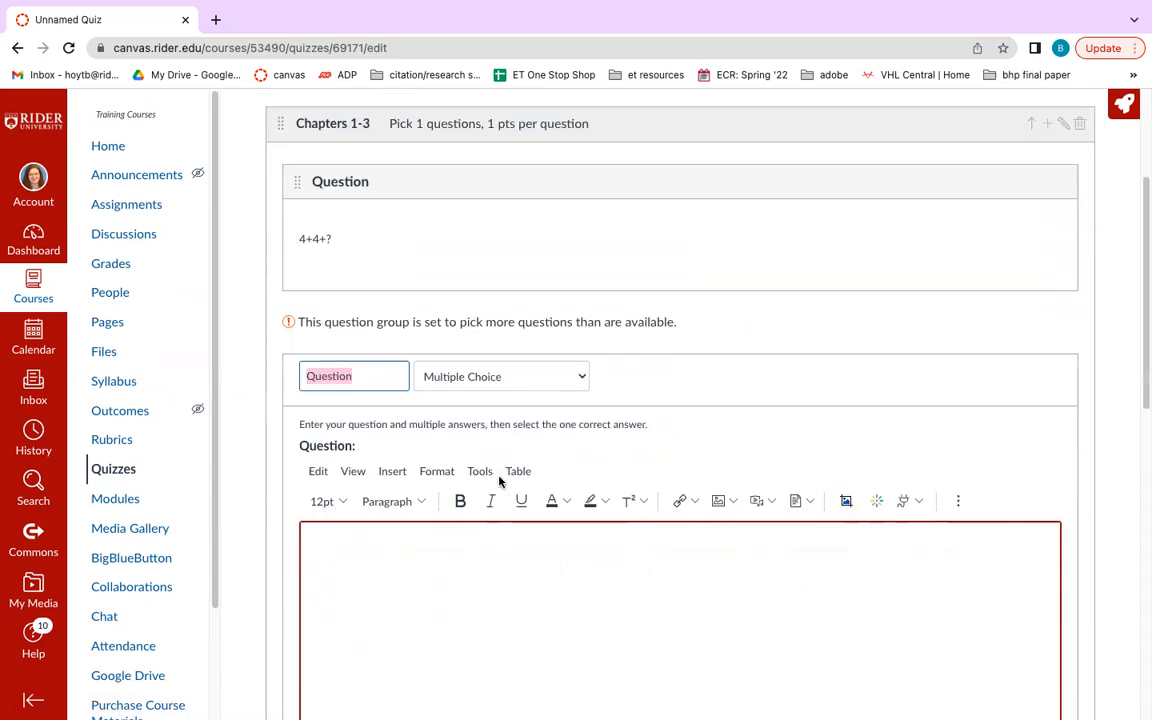
pyautogui.scroll(-1, 500, 482)
pyautogui.click(493, 262)
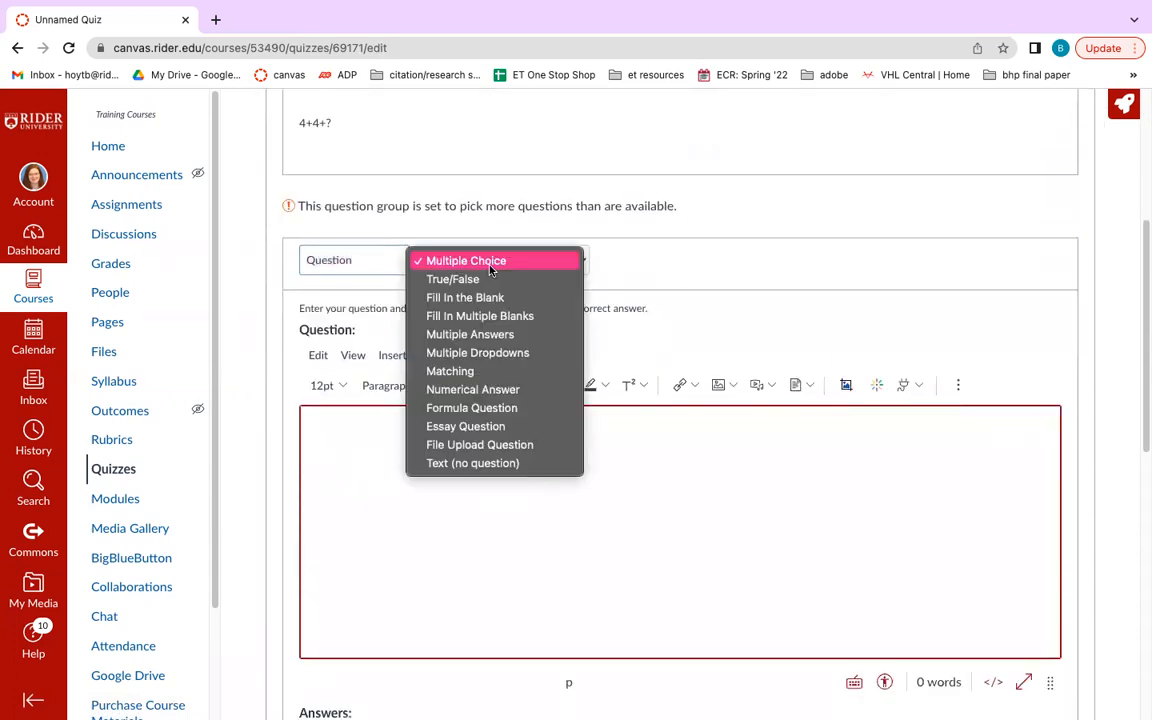
pyautogui.click(490, 280)
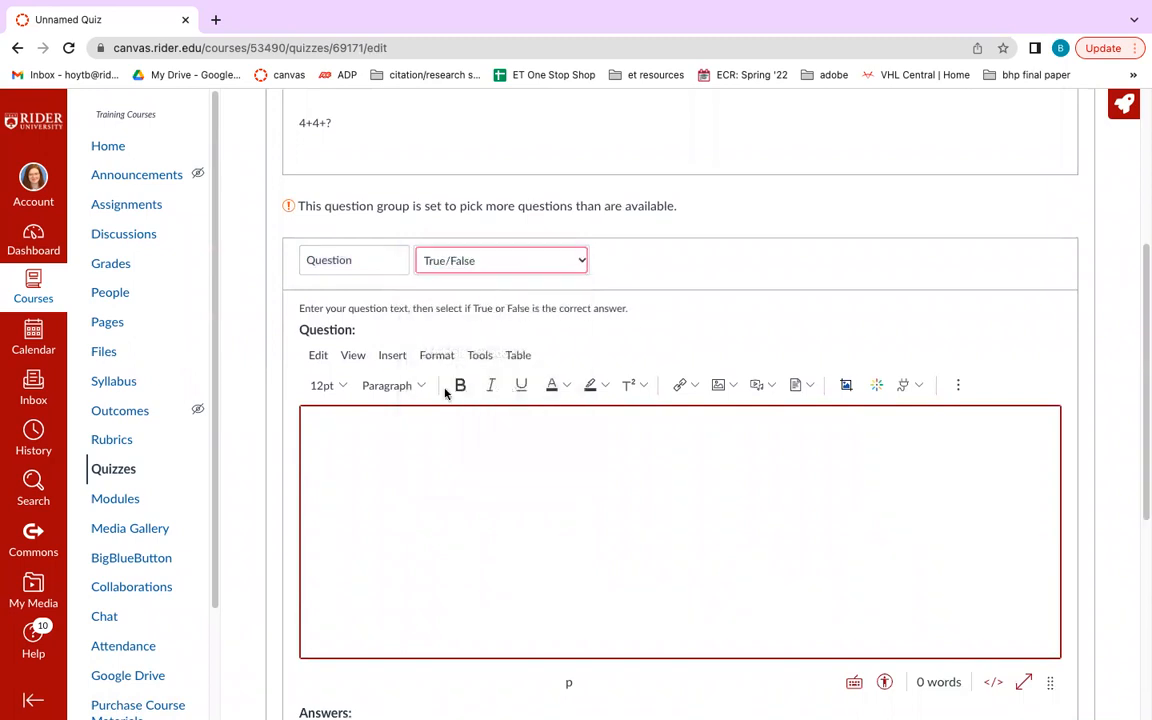
# Step: Enter "1+2=7" as the text of the new True/False question
pyautogui.click(411, 500)
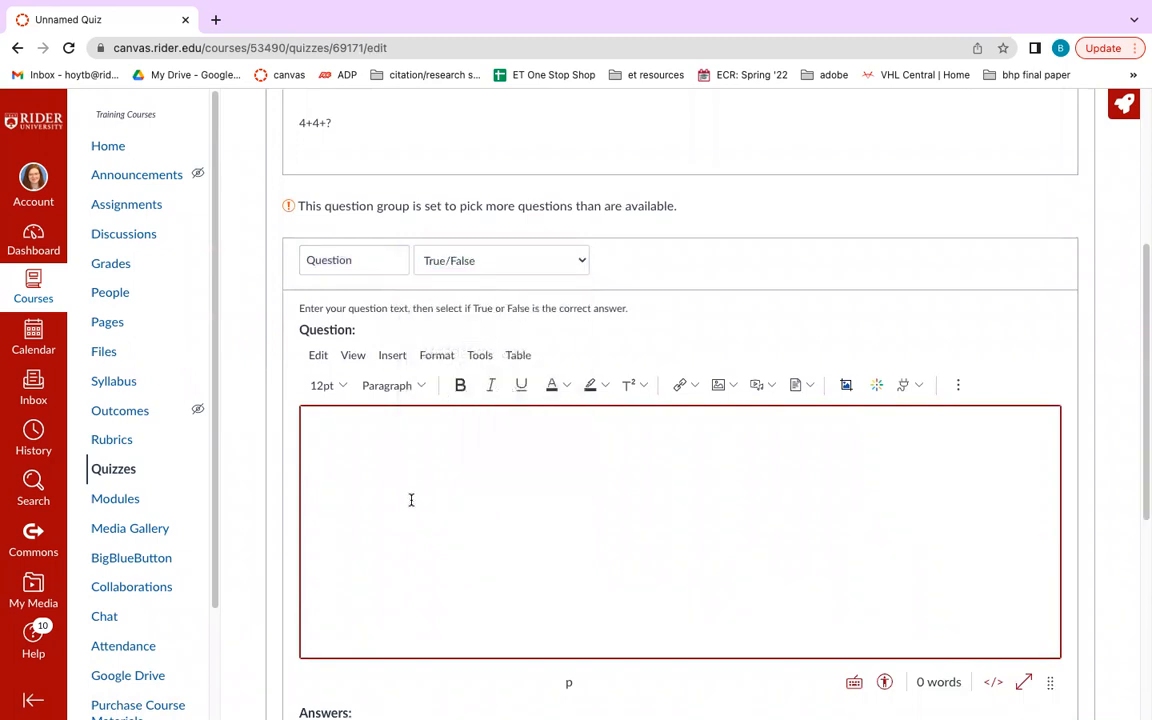
pyautogui.write('1+')
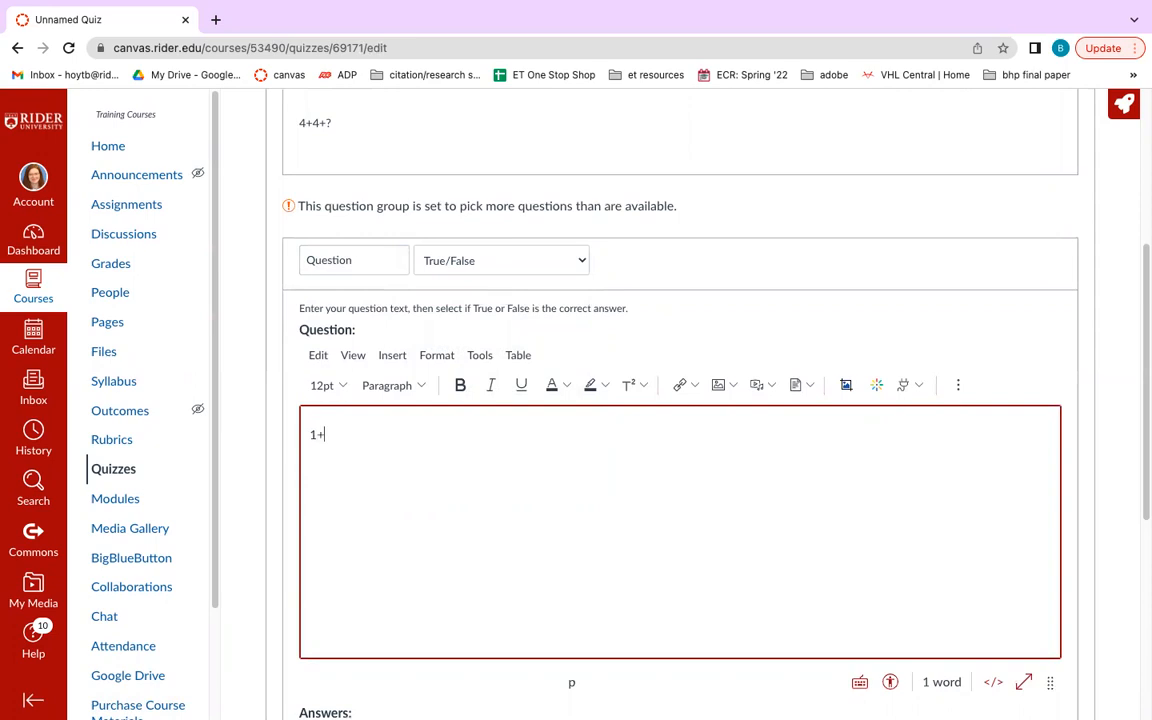
pyautogui.write('2+7')
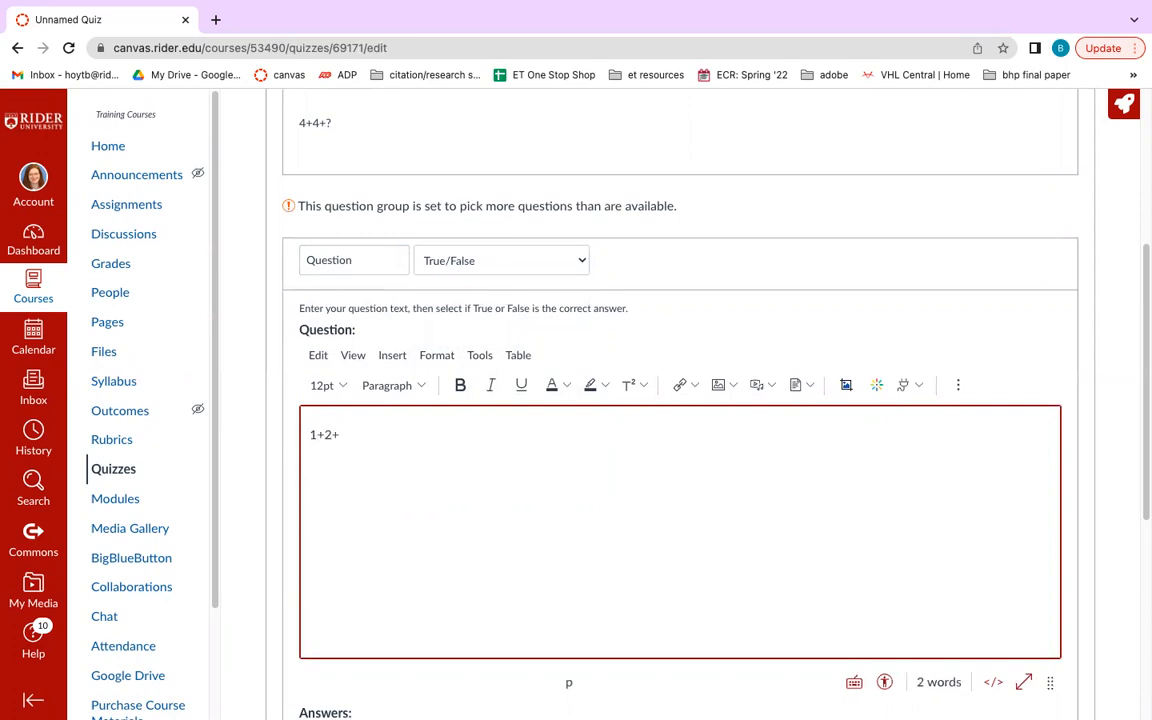
pyautogui.scroll(-1, 432, 589)
pyautogui.press('BackSpace')
pyautogui.press('BackSpace')
pyautogui.write('=7')
# Step: Mark False as the correct answer and save both the question and the quiz
pyautogui.scroll(-5, 432, 509)
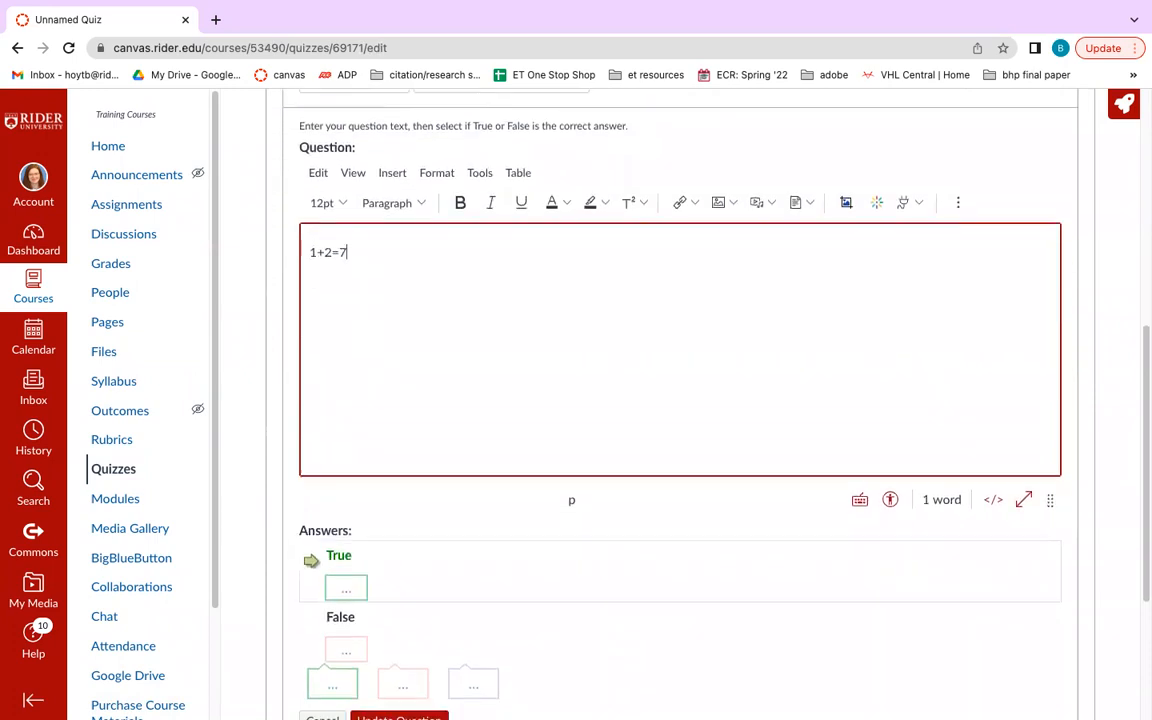
pyautogui.scroll(2, 432, 509)
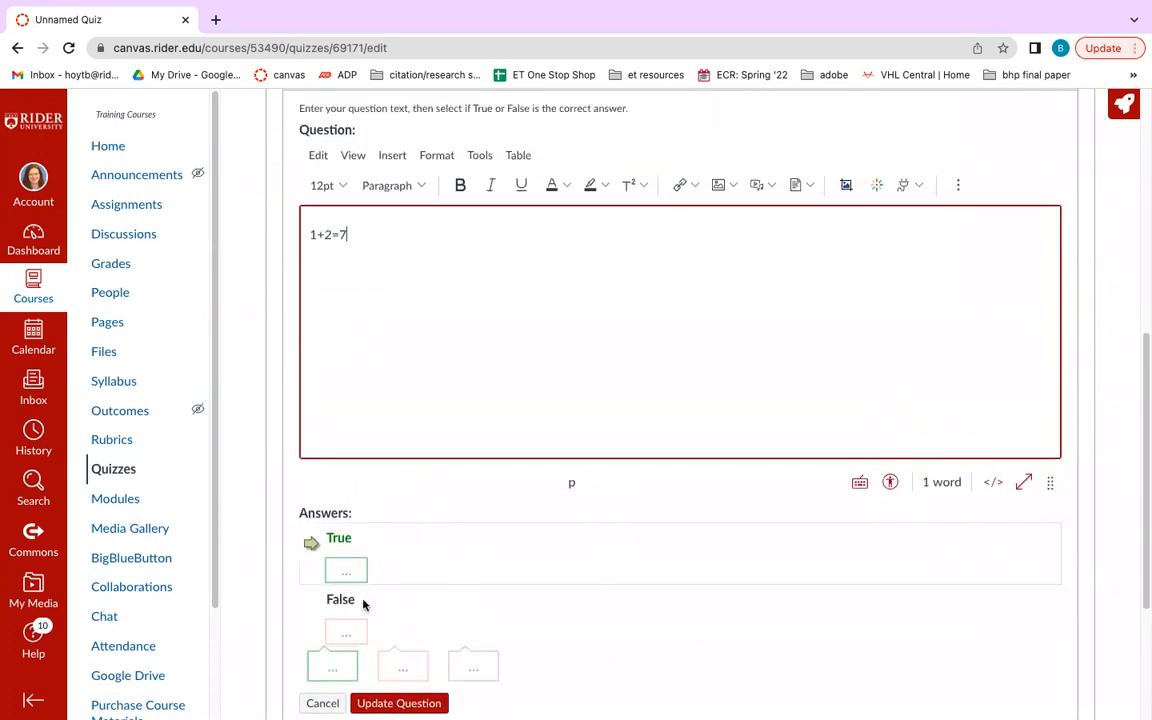
pyautogui.click(311, 607)
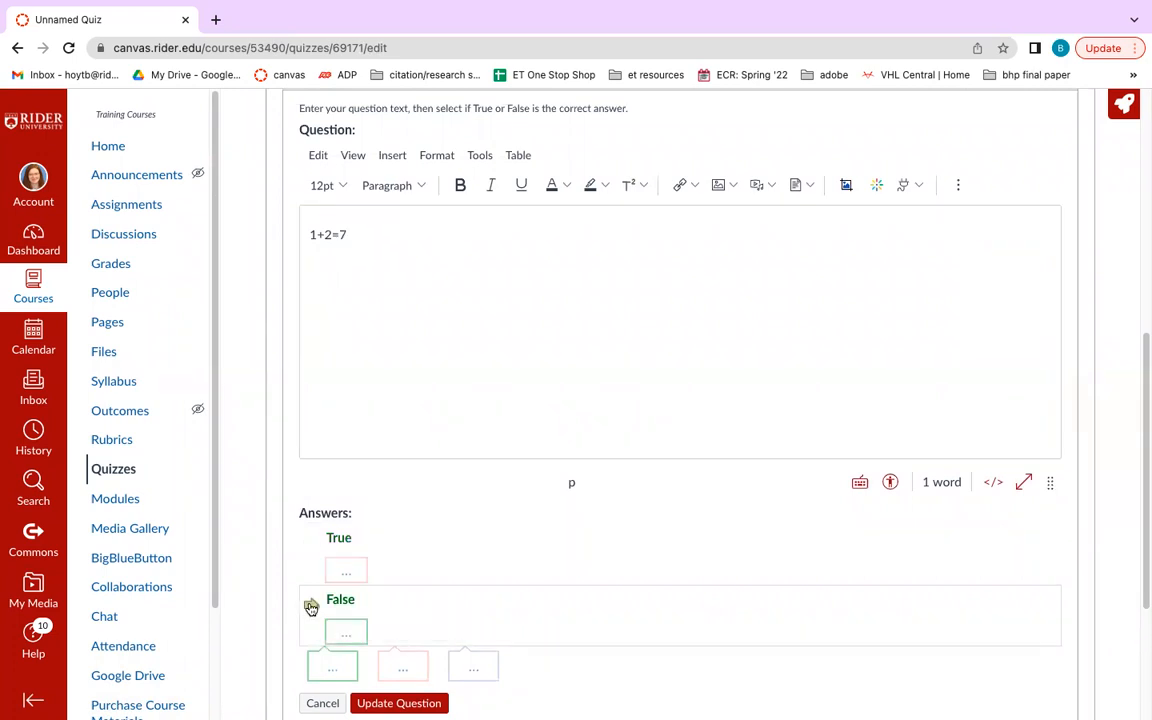
pyautogui.scroll(-2, 421, 610)
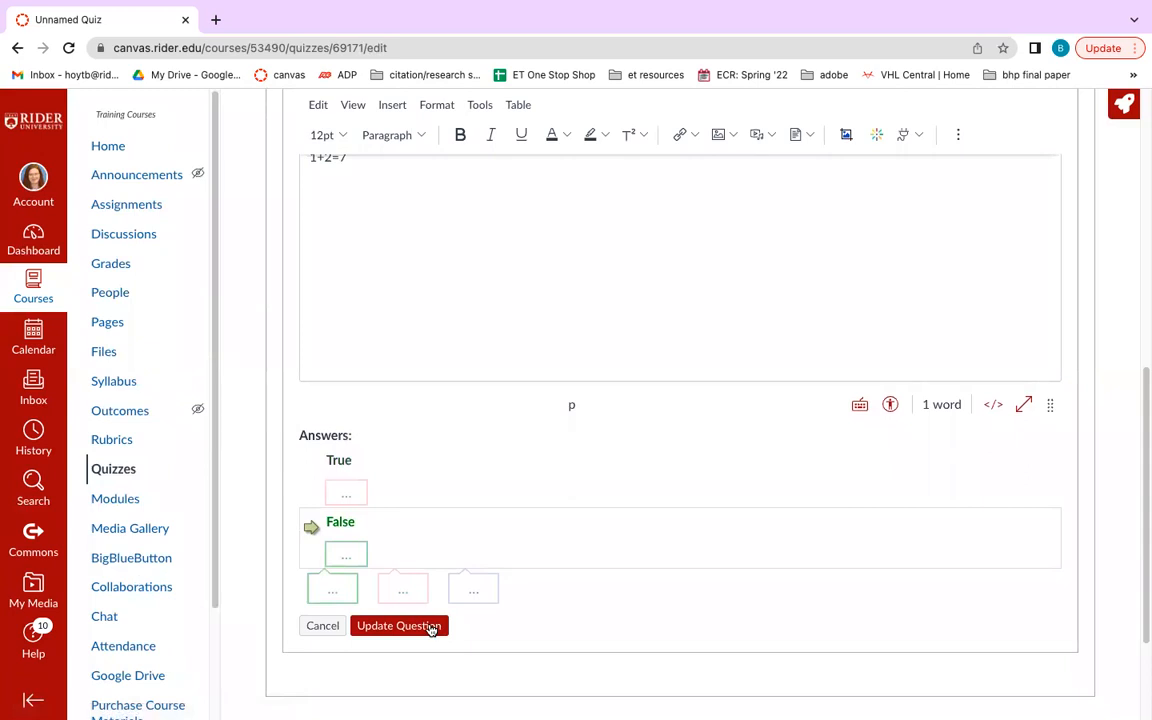
pyautogui.click(398, 625)
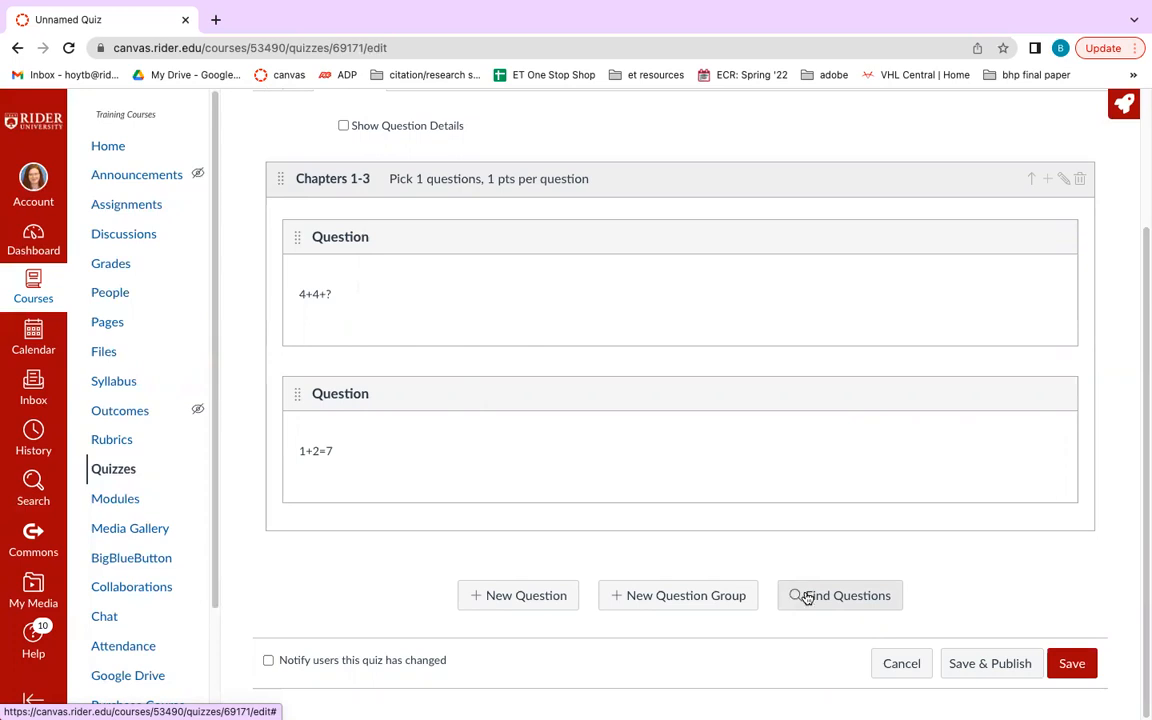
pyautogui.click(1072, 665)
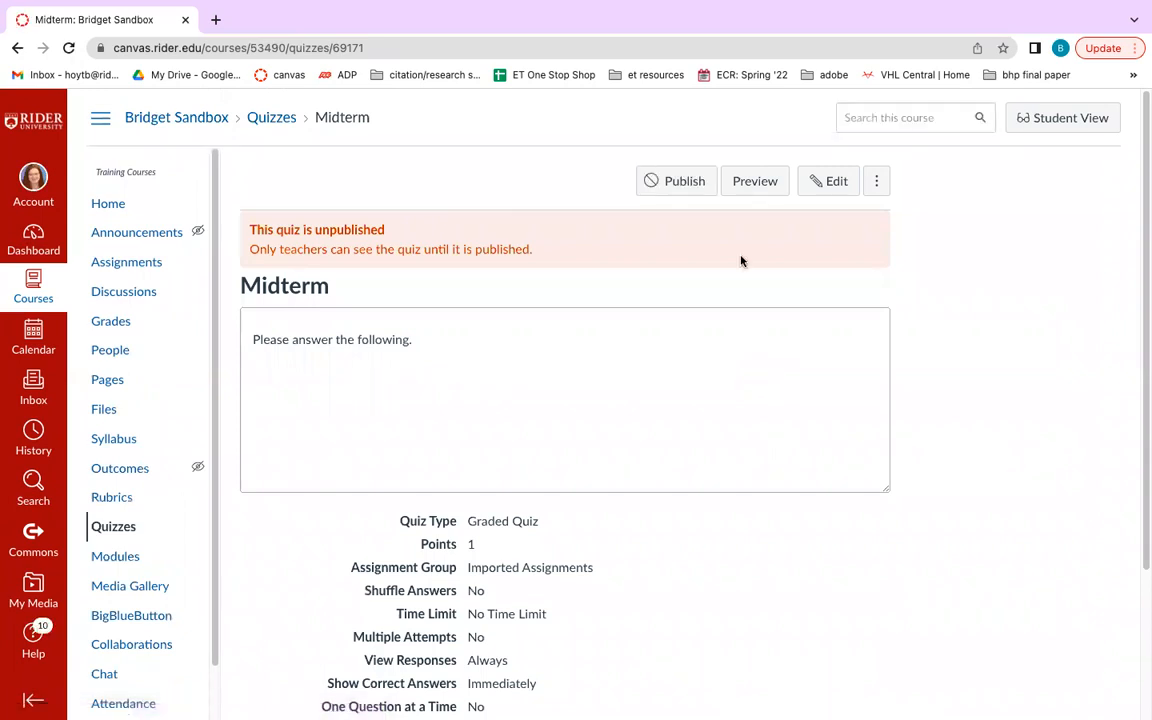
# Step: Preview the Midterm quiz, answer the 1+2=7 question with False and submit the preview attempt
pyautogui.click(744, 189)
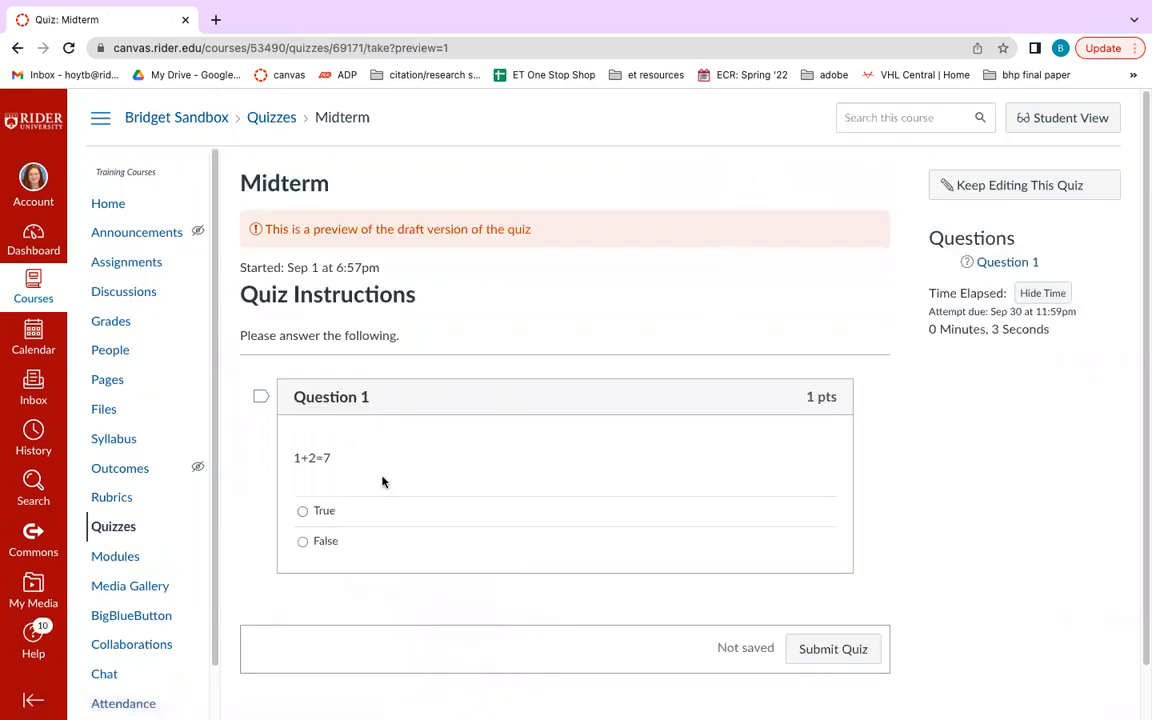
pyautogui.click(303, 543)
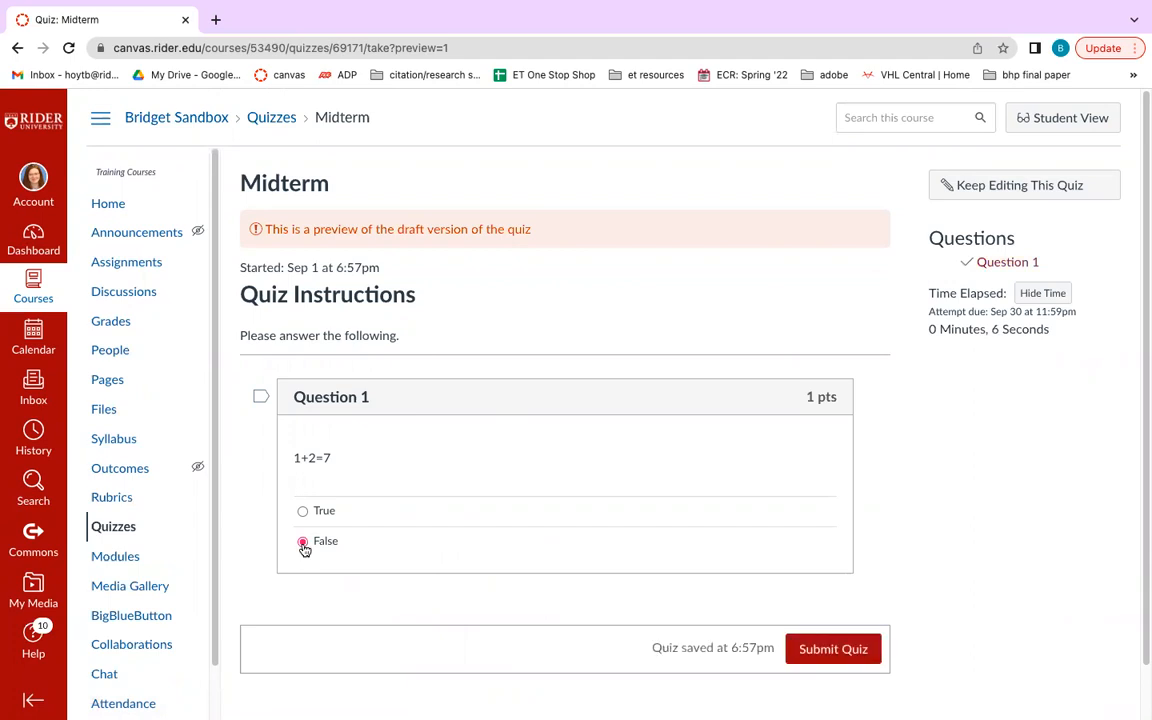
pyautogui.click(799, 652)
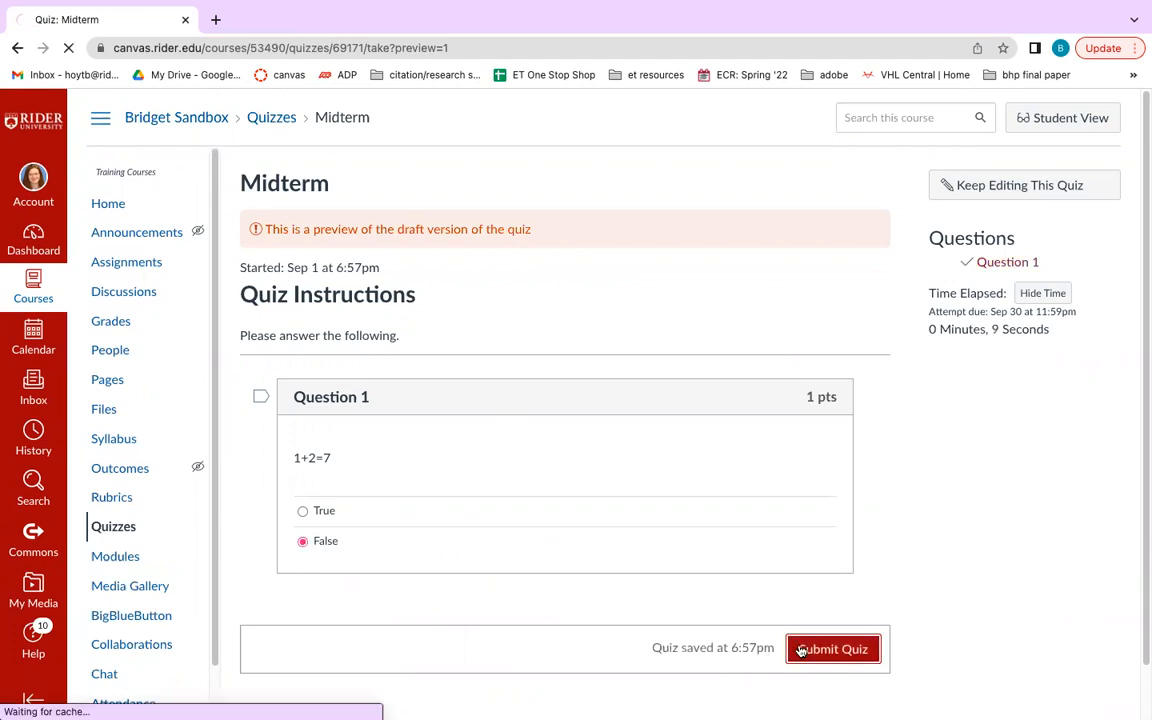
pyautogui.scroll(-3, 743, 530)
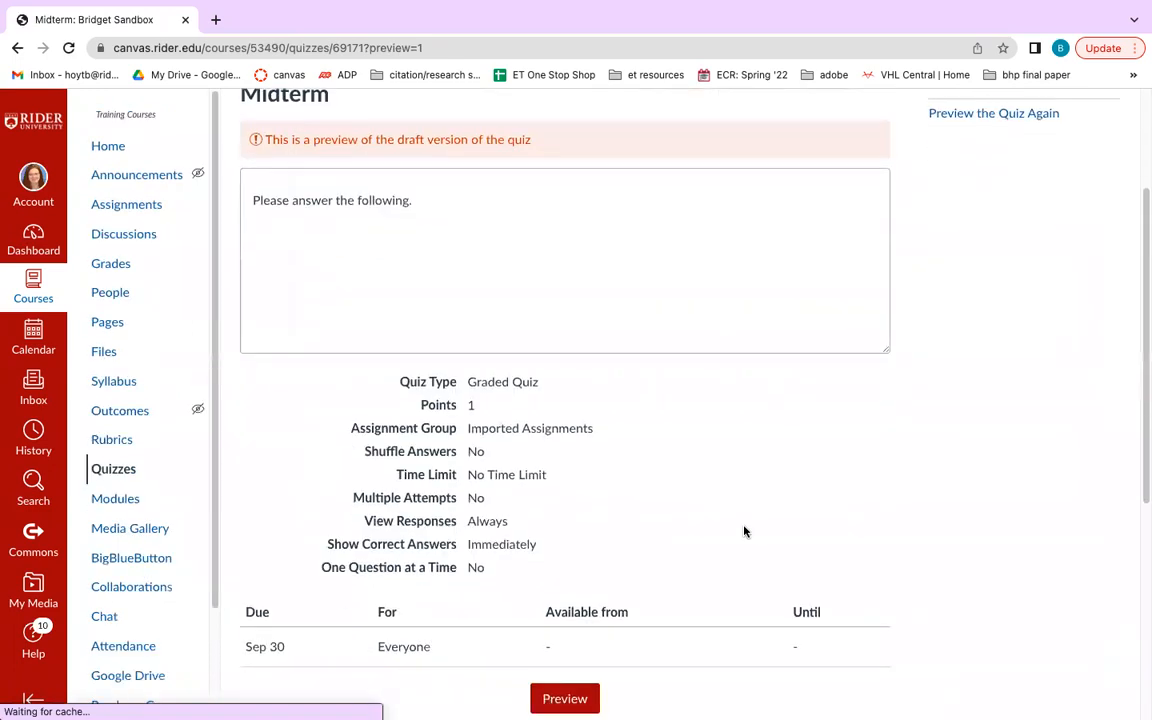